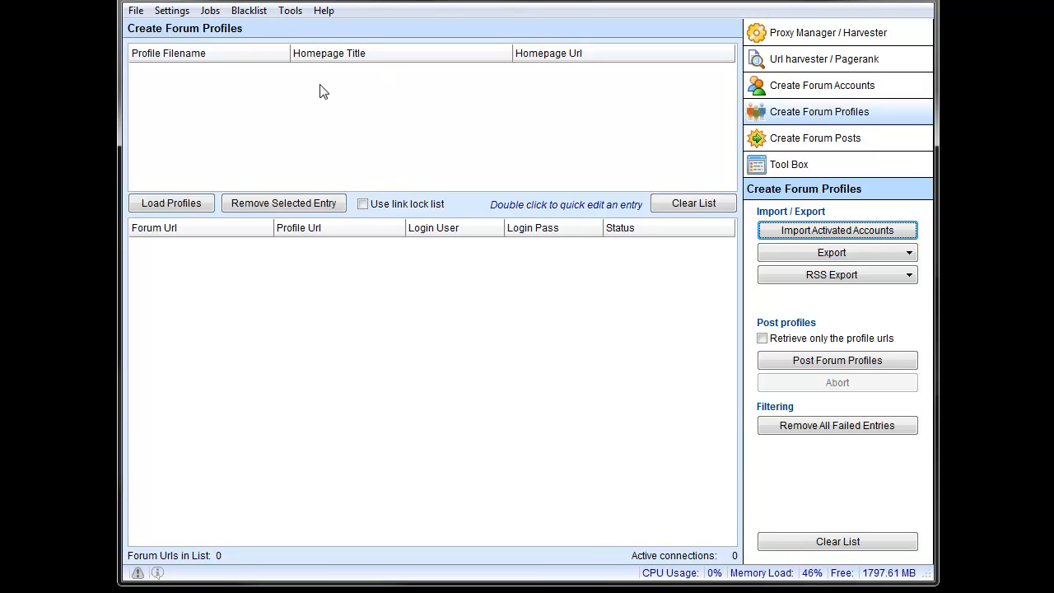
# Step: Load the Scrapeboard Vid profile from the Accounts - Profiles folder into the forum profiles list
pyautogui.click(815, 89)
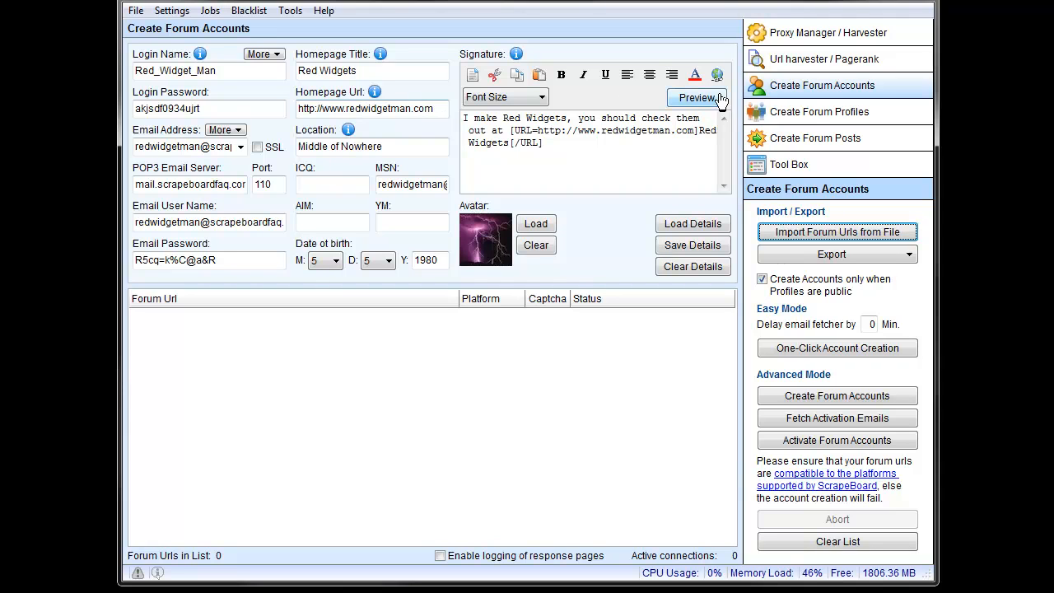
pyautogui.click(817, 115)
pyautogui.click(178, 202)
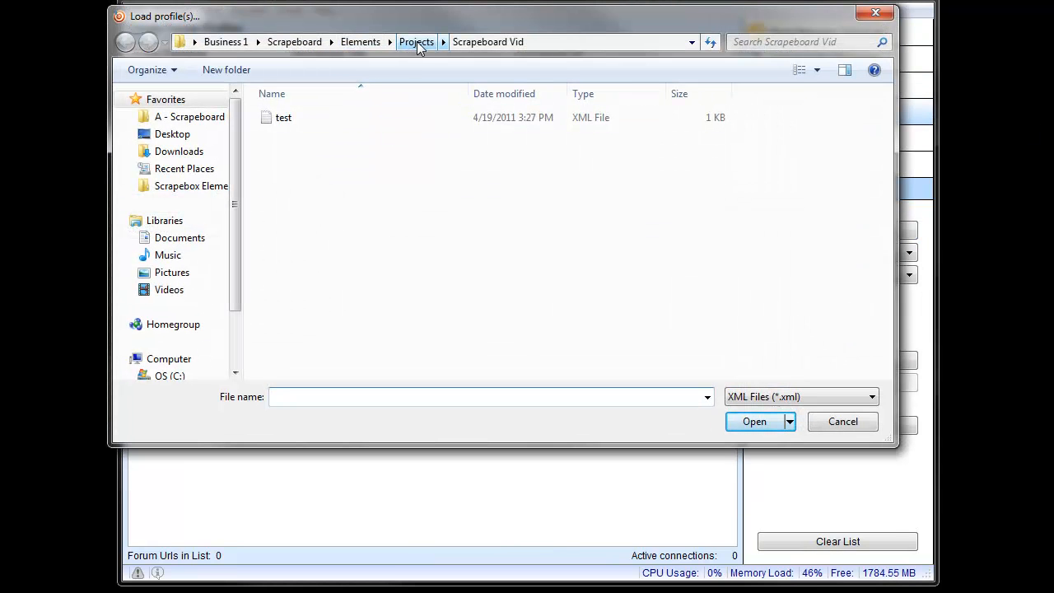
pyautogui.click(366, 41)
pyautogui.doubleClick(312, 134)
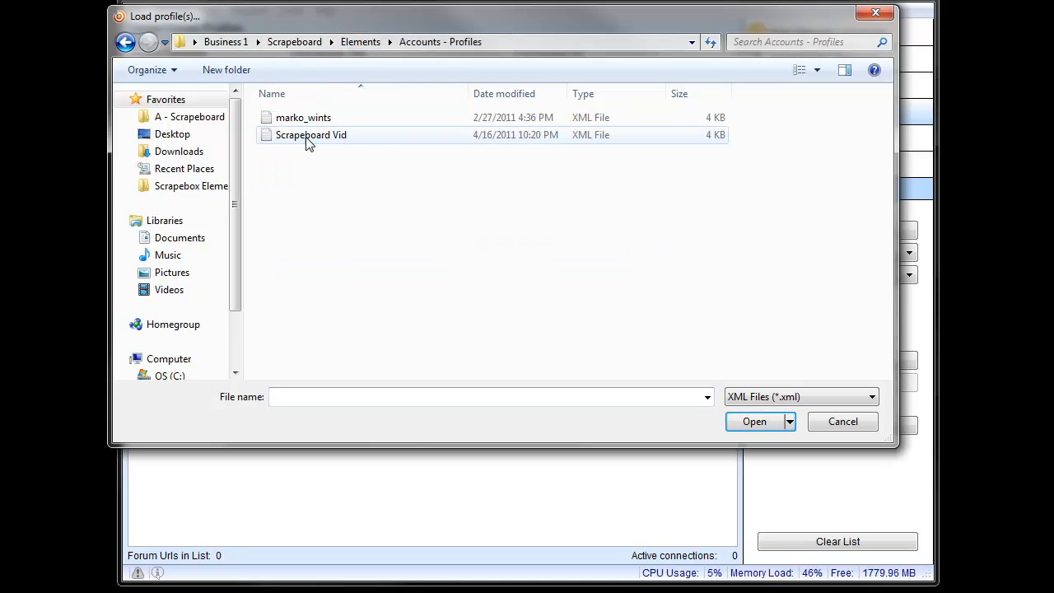
pyautogui.doubleClick(320, 136)
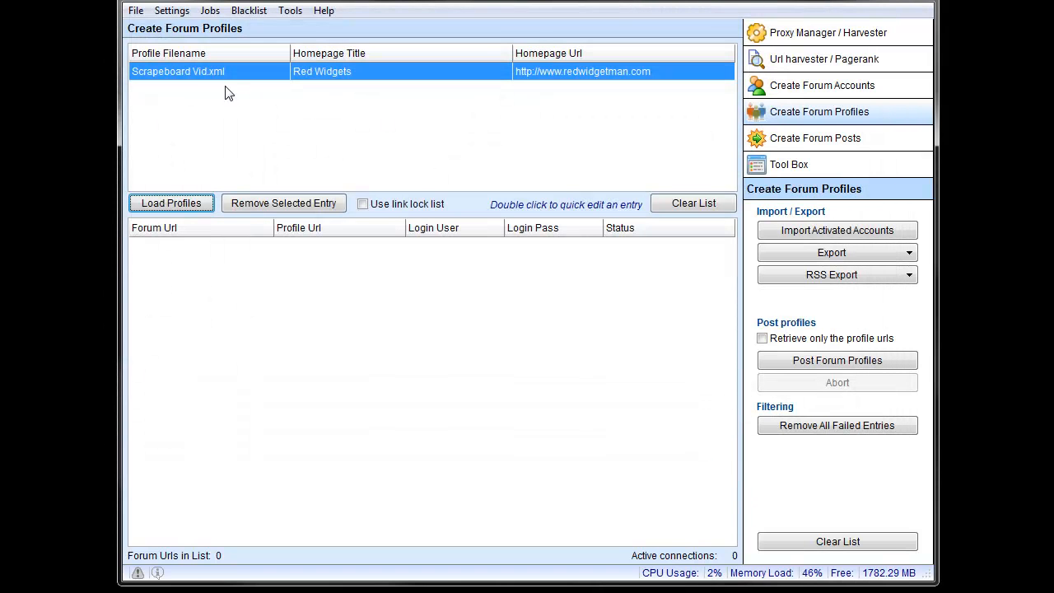
# Step: Compare the homepage title and URL in the forum account details with those of the loaded profile
pyautogui.click(778, 85)
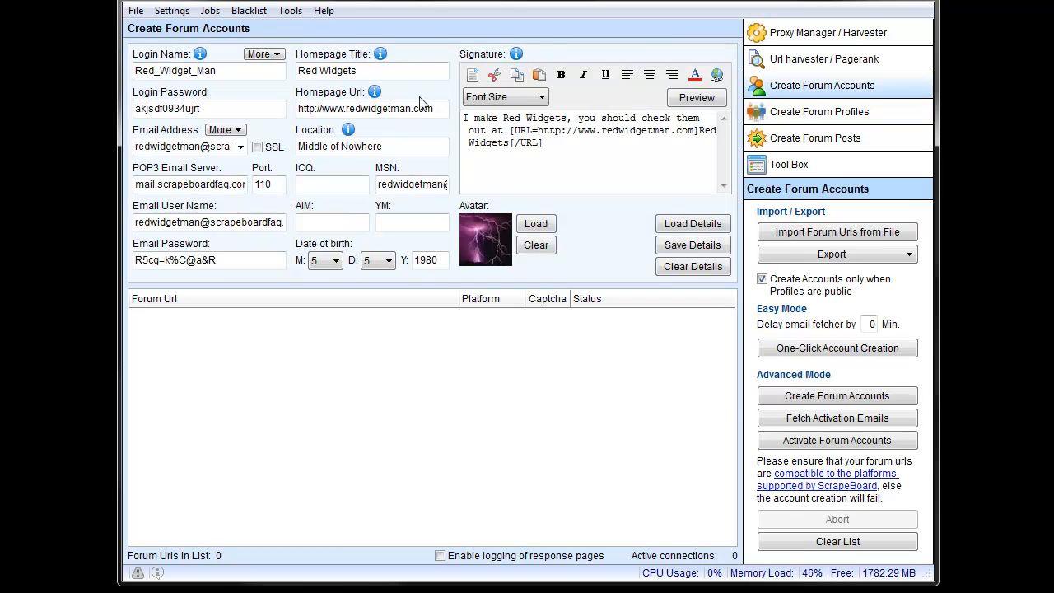
pyautogui.click(805, 122)
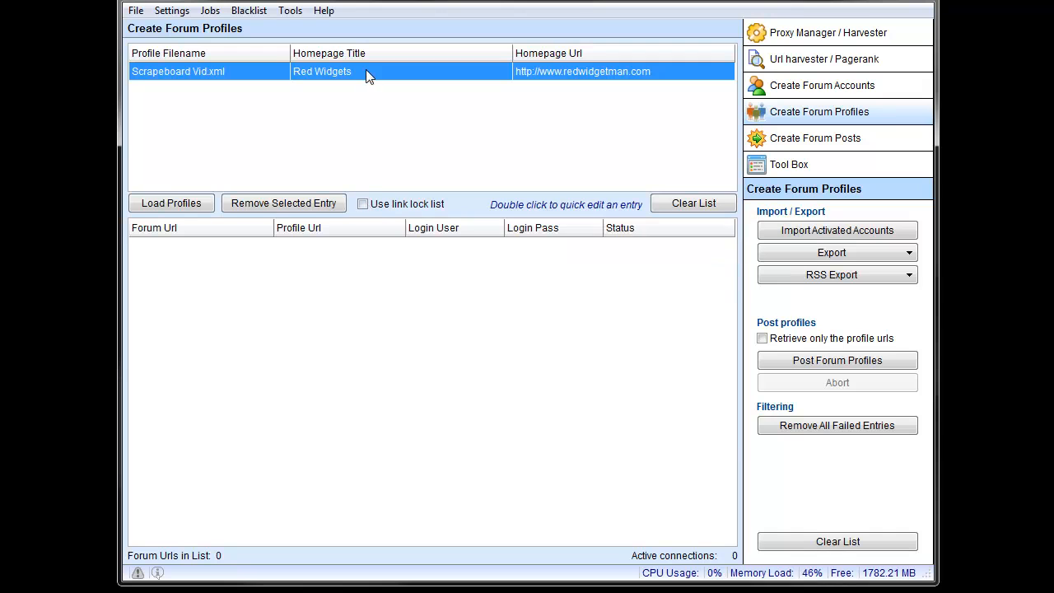
pyautogui.click(782, 93)
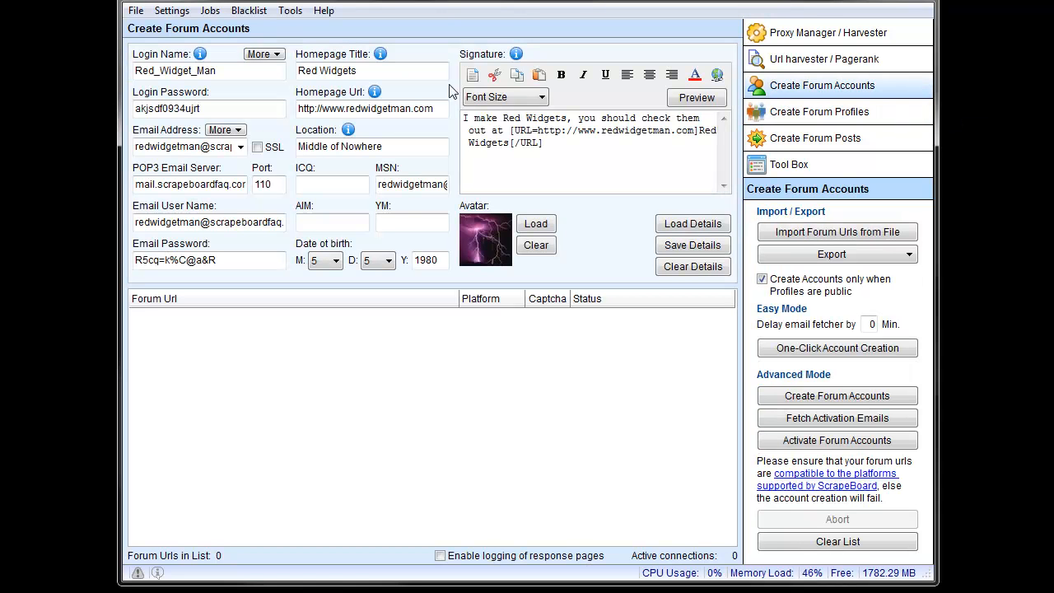
pyautogui.click(376, 71)
pyautogui.click(439, 108)
pyautogui.click(802, 115)
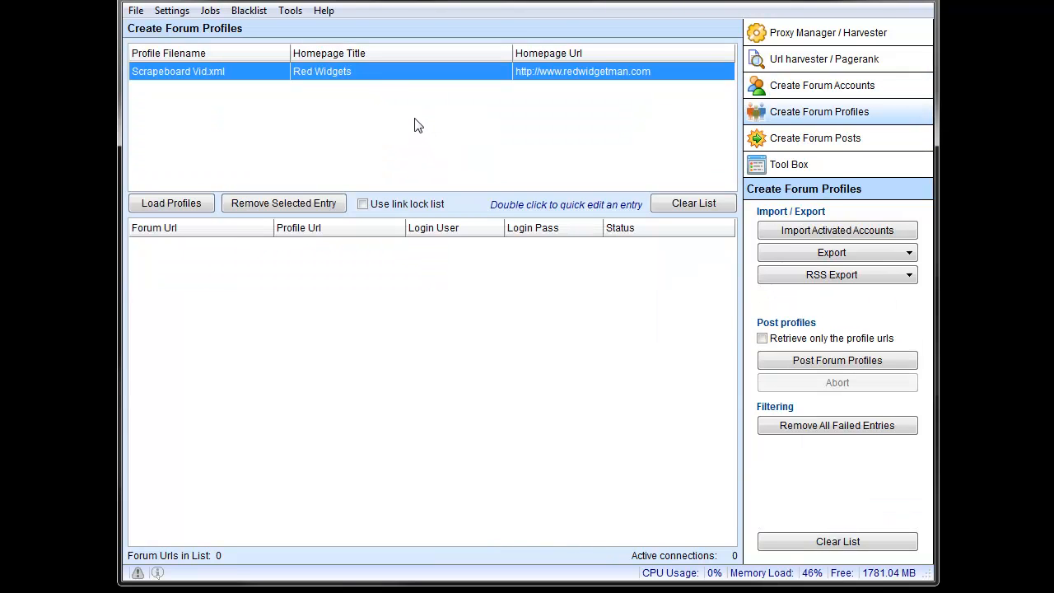
# Step: Open the link lock list file selection and cancel it without choosing a file
pyautogui.click(363, 204)
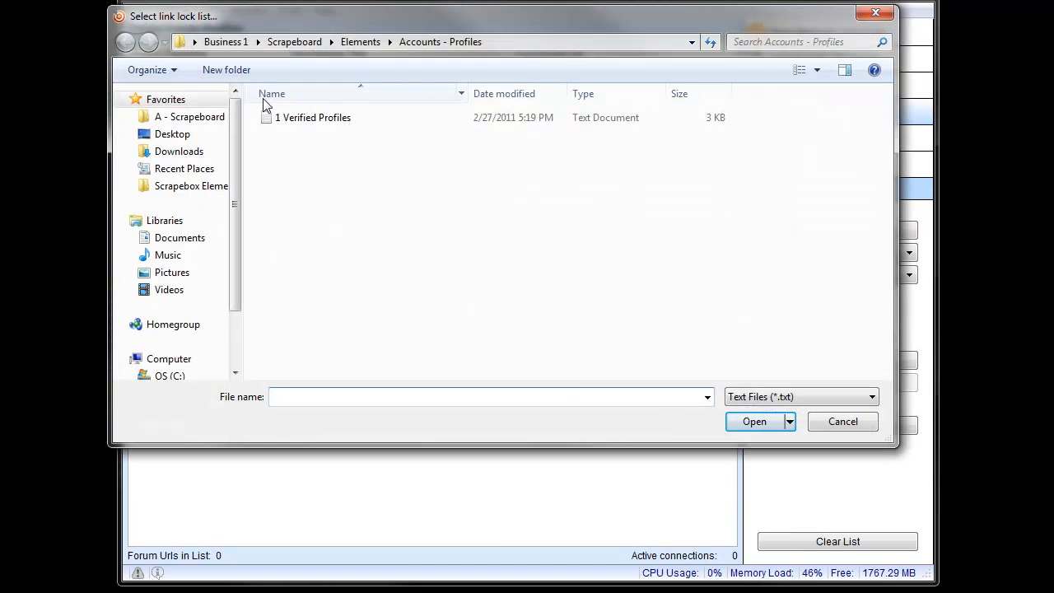
pyautogui.click(839, 423)
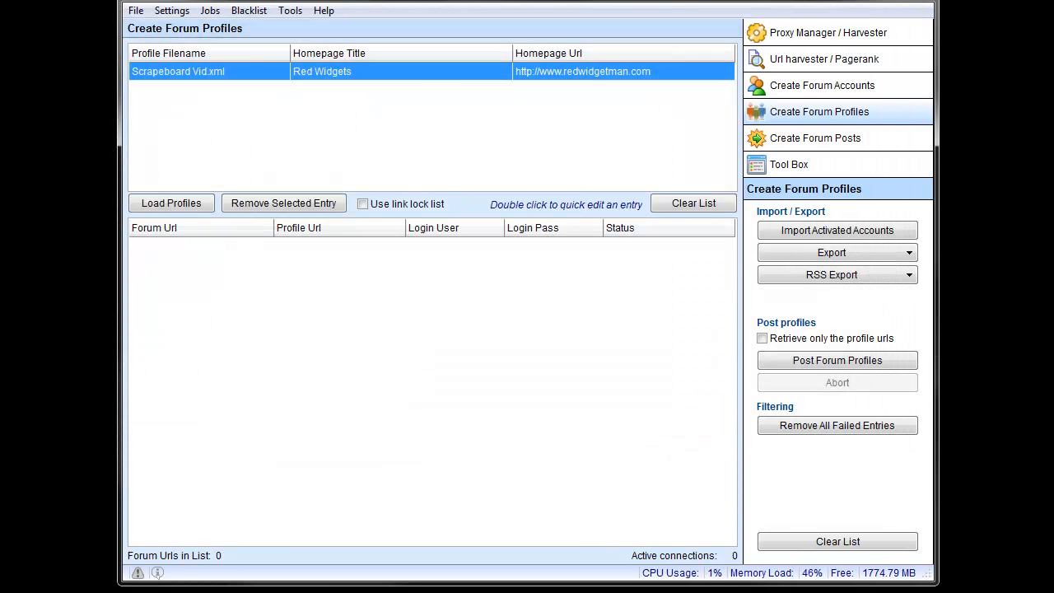
pyautogui.press('super')
pyautogui.click(2, 247)
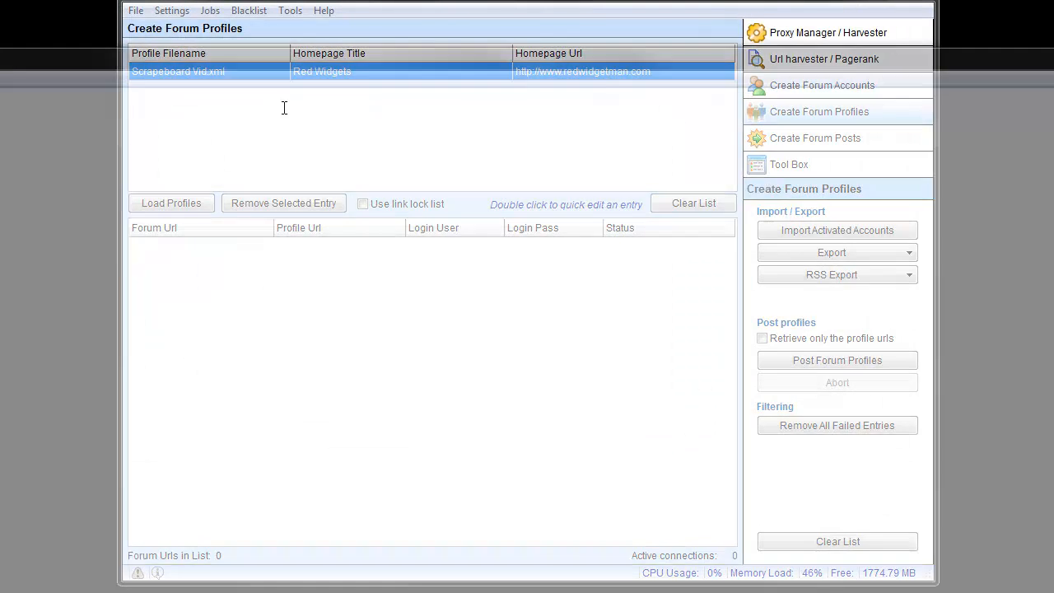
pyautogui.moveTo(428, 49); pyautogui.dragTo(783, 24)
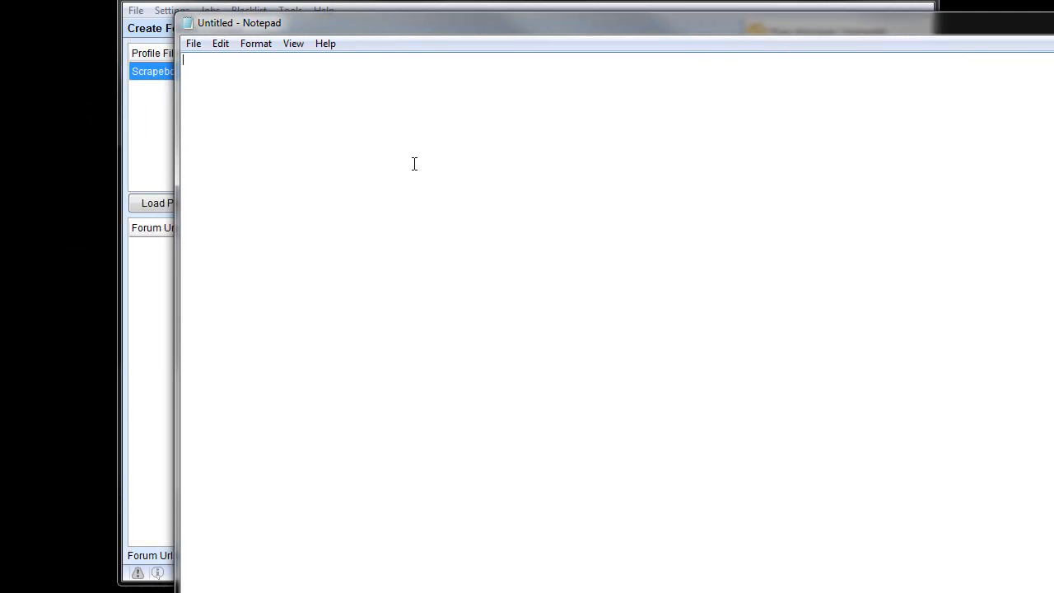
pyautogui.write('h')
pyautogui.press('BackSpace')
pyautogui.press('BackSpace')
pyautogui.press('BackSpace')
pyautogui.write('ttp://www.cars.com')
pyautogui.write('{red cars|')
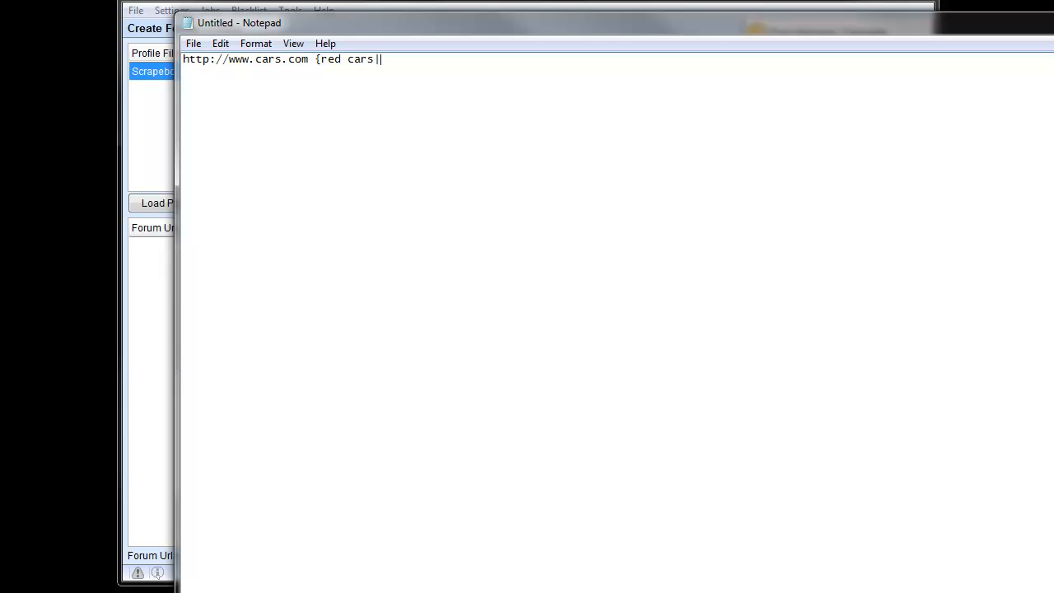
pyautogui.write('blue cars} ')
pyautogui.write('htt')
pyautogui.write('p://')
pyautogui.write('www.grass.com')
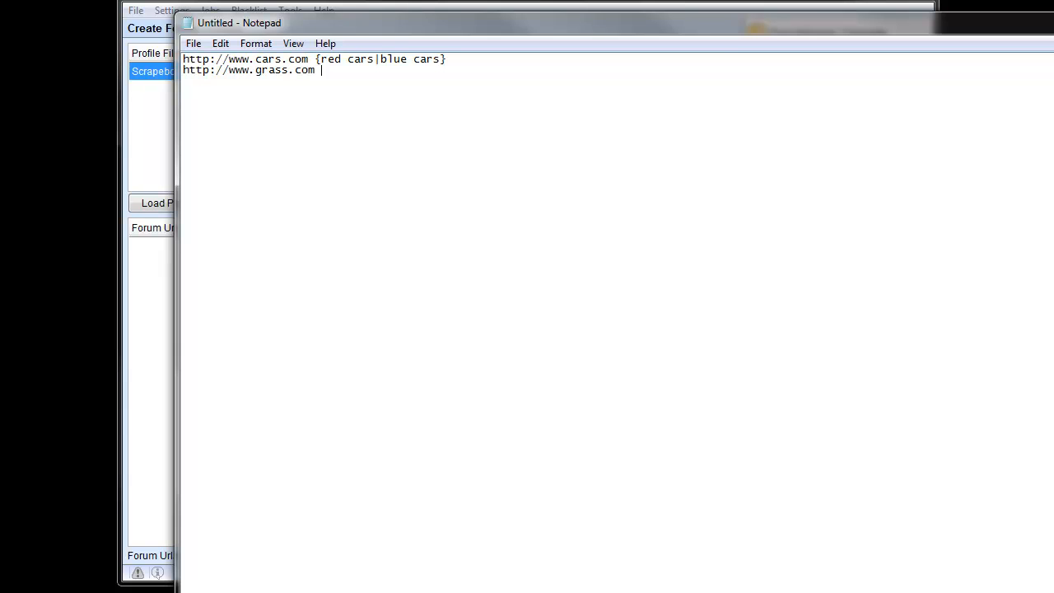
pyautogui.write(' {green grass')
# Step: Compare the example link lock entries with the homepage title and URL in the account details and the loaded profile
pyautogui.moveTo(502, 19); pyautogui.dragTo(863, 136)
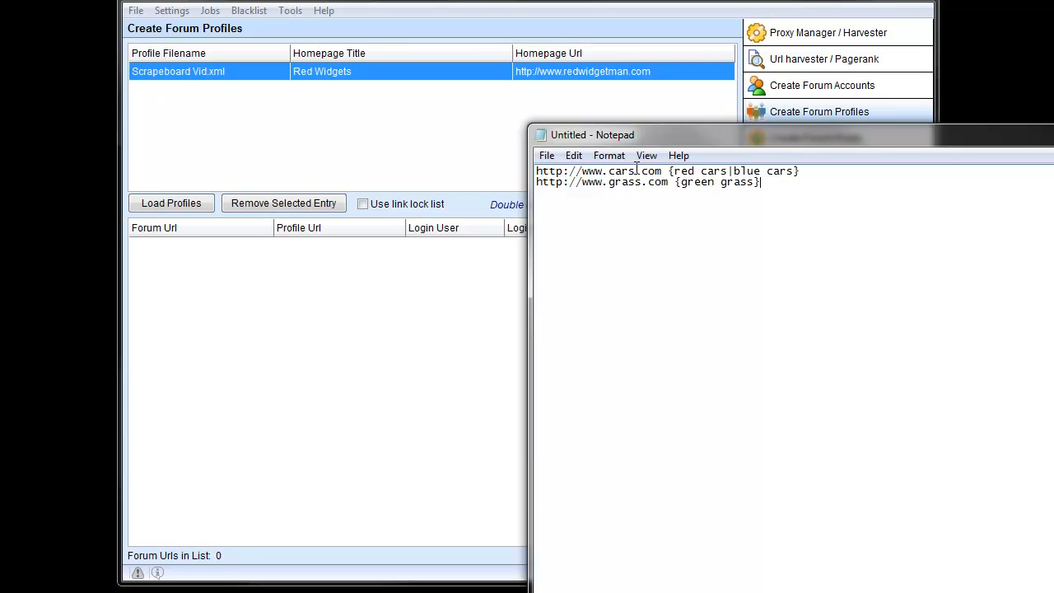
pyautogui.click(824, 84)
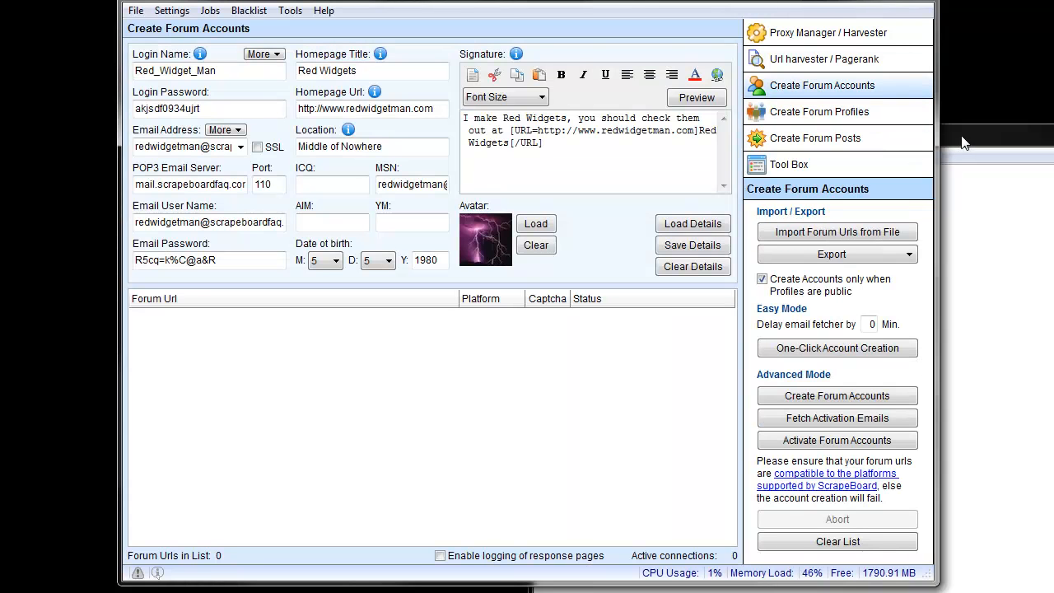
pyautogui.moveTo(698, 142); pyautogui.dragTo(616, 85)
pyautogui.click(539, 117)
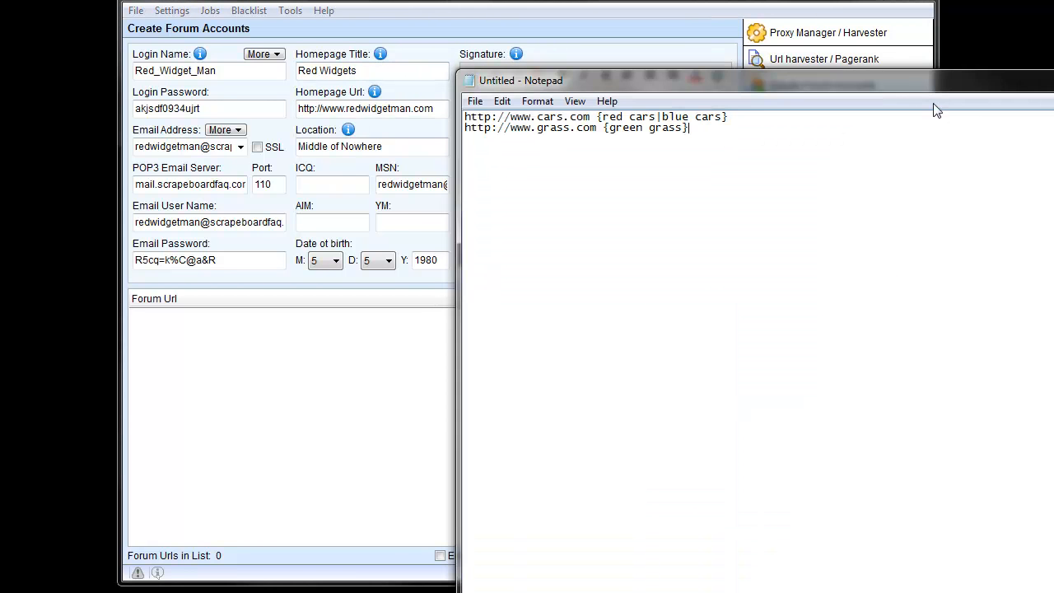
pyautogui.moveTo(905, 79); pyautogui.dragTo(883, 52)
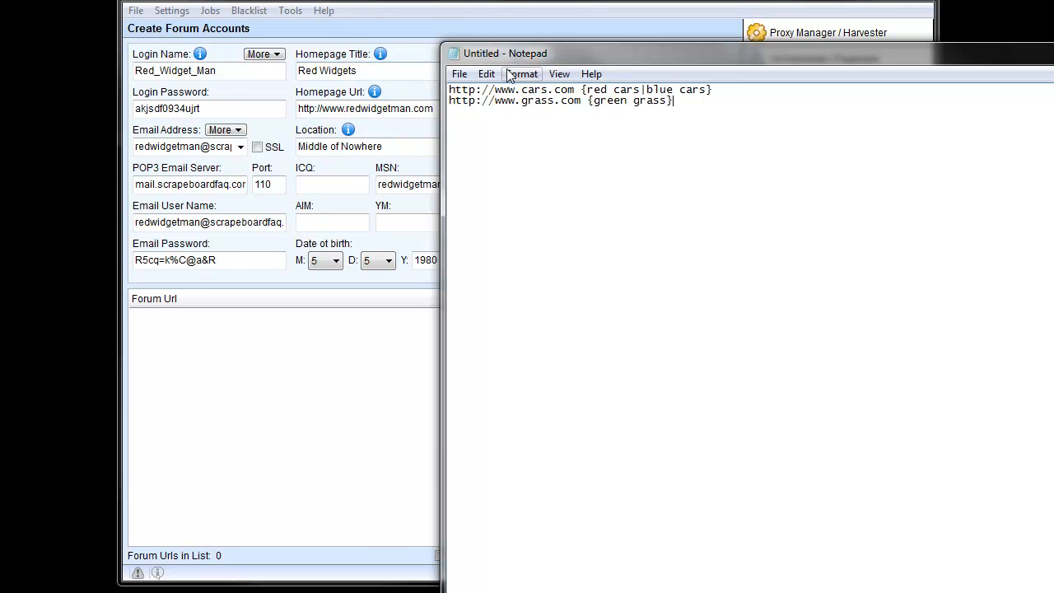
pyautogui.click(568, 36)
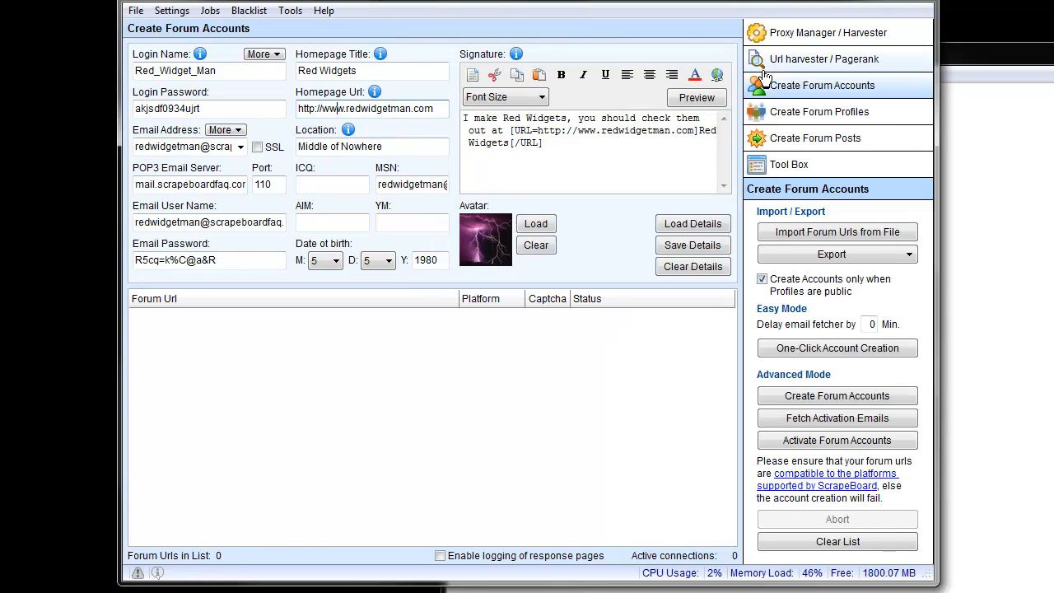
pyautogui.click(797, 110)
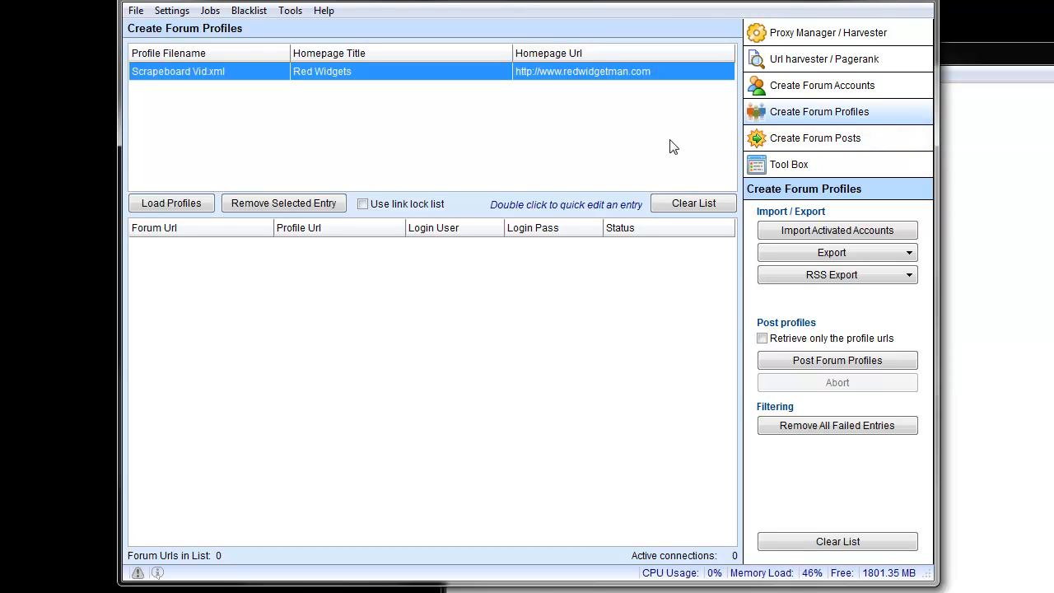
pyautogui.click(954, 141)
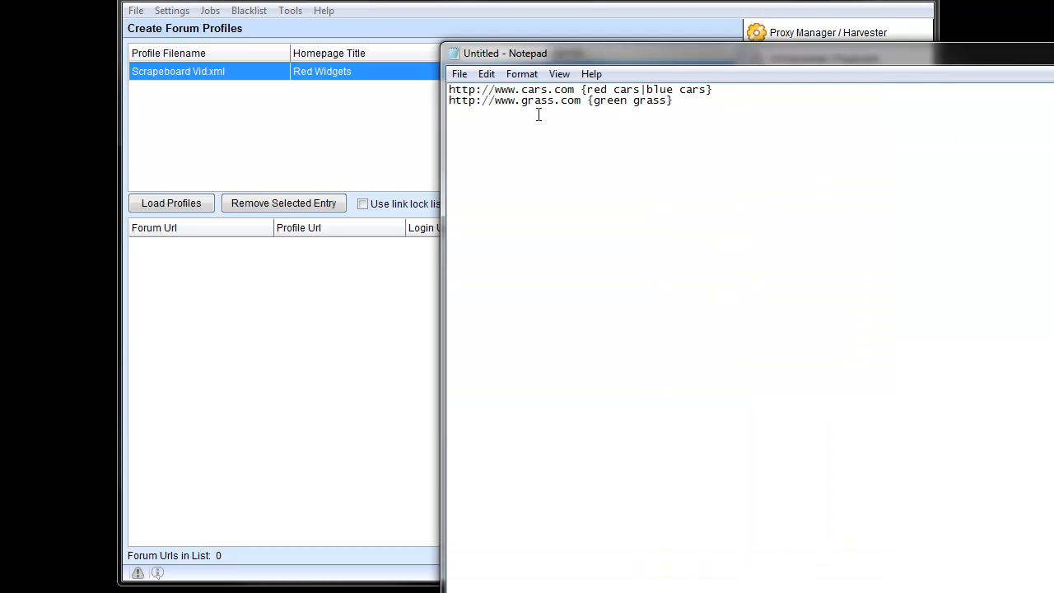
pyautogui.moveTo(596, 68); pyautogui.dragTo(573, 118)
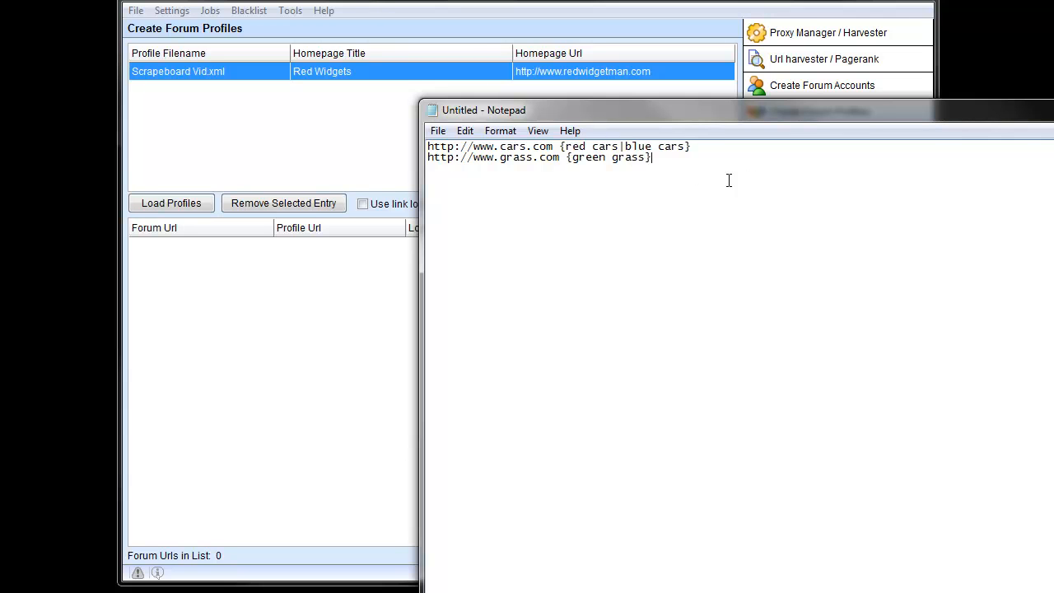
pyautogui.click(329, 156)
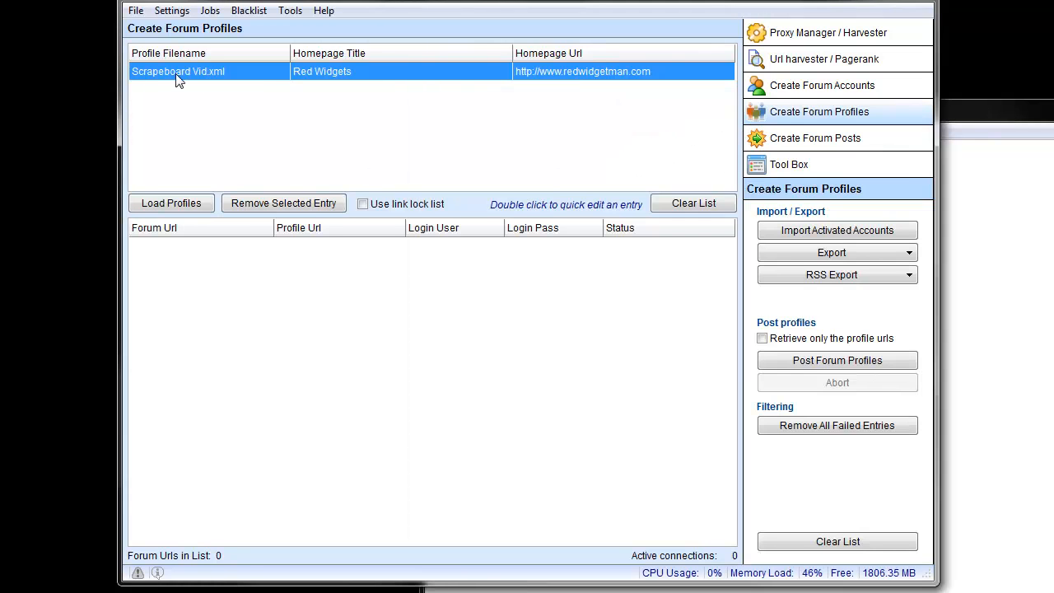
pyautogui.click(822, 86)
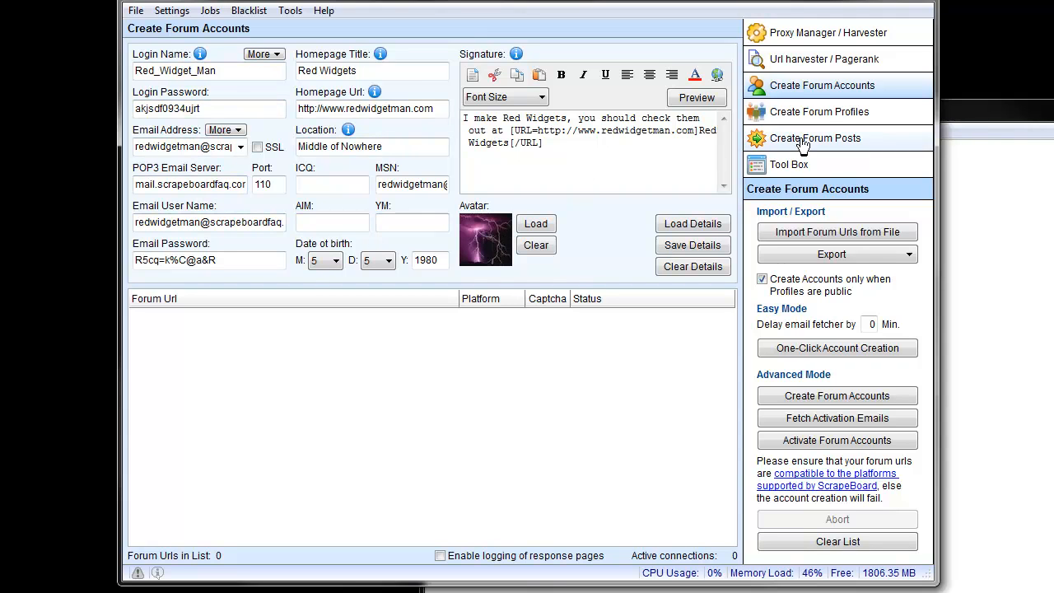
pyautogui.click(770, 112)
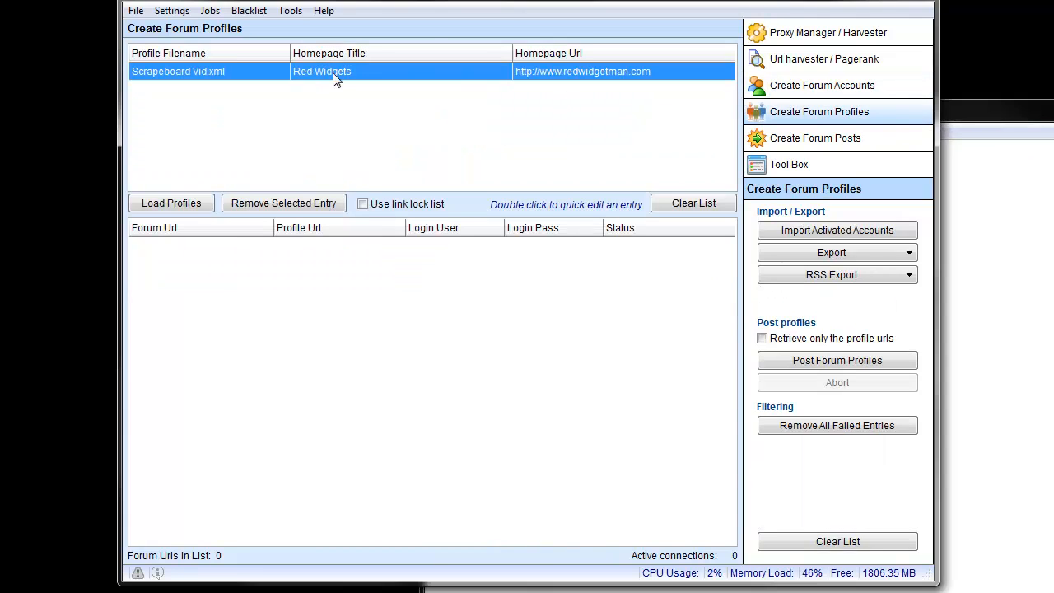
# Step: Bring the Notepad link lock example forward, shift its window aside and minimize it to return to the forum profiles
pyautogui.click(996, 214)
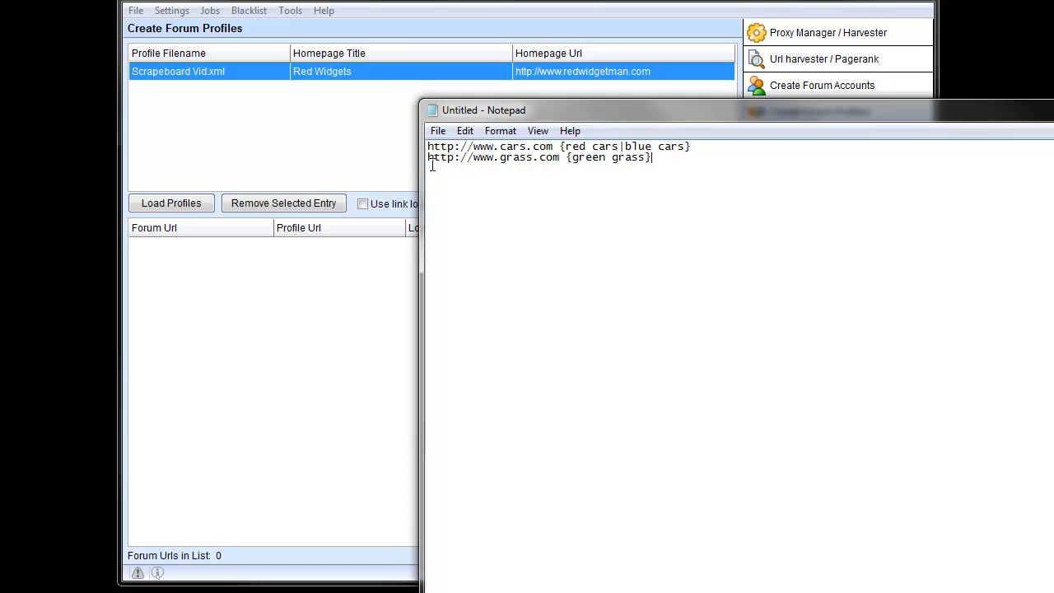
pyautogui.moveTo(503, 103); pyautogui.dragTo(470, 104)
pyautogui.moveTo(743, 116); pyautogui.dragTo(2, 111)
pyautogui.moveTo(513, 120); pyautogui.dragTo(433, 102)
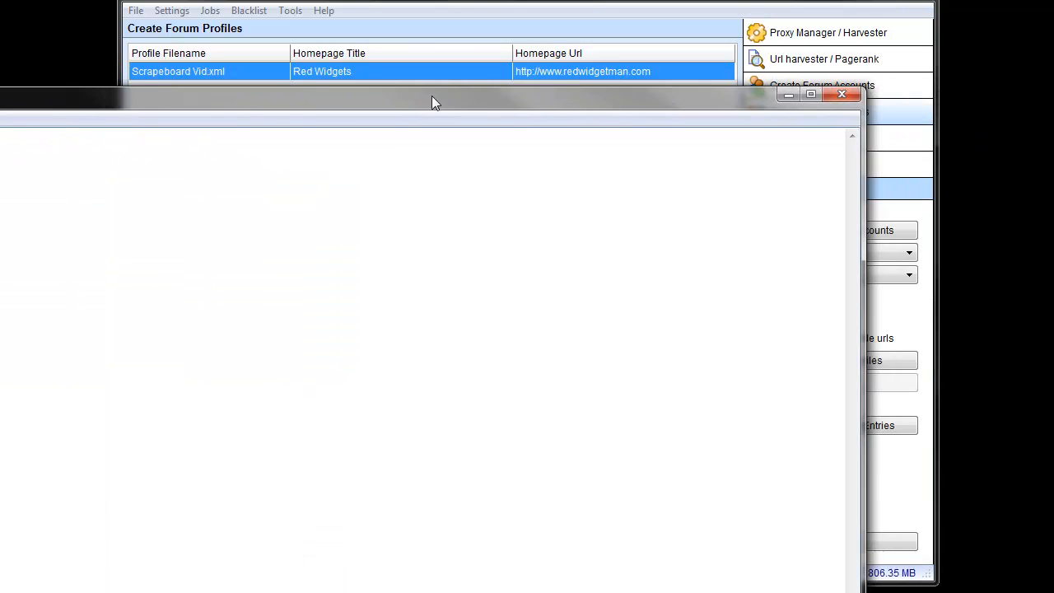
pyautogui.click(778, 104)
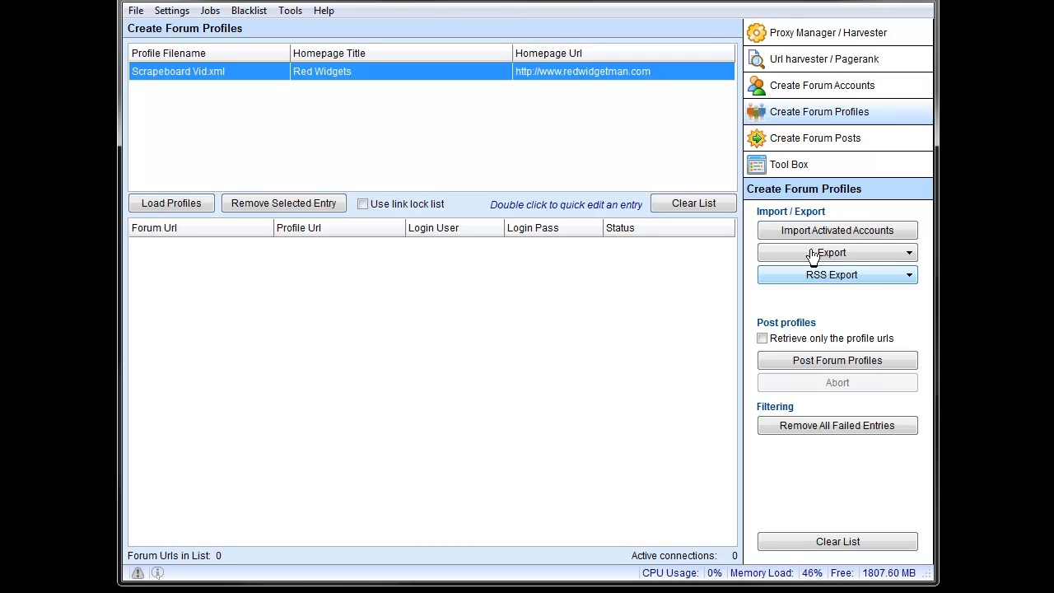
# Step: Import the activated accounts file from the Scrapeboard Vid folder under Projects into the forum profiles list
pyautogui.click(842, 232)
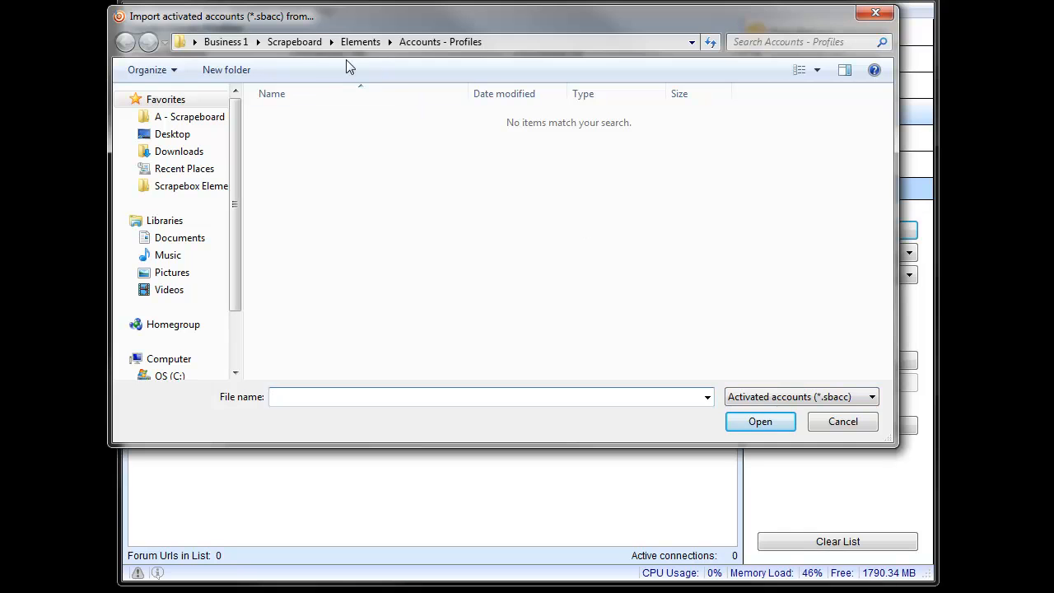
pyautogui.click(294, 41)
pyautogui.doubleClick(316, 119)
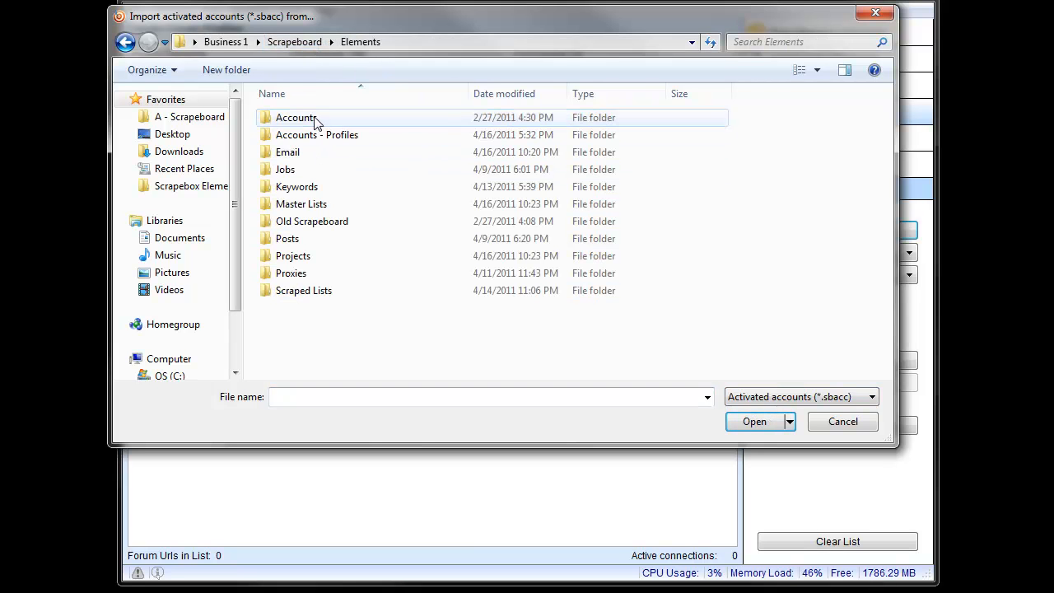
pyautogui.doubleClick(300, 256)
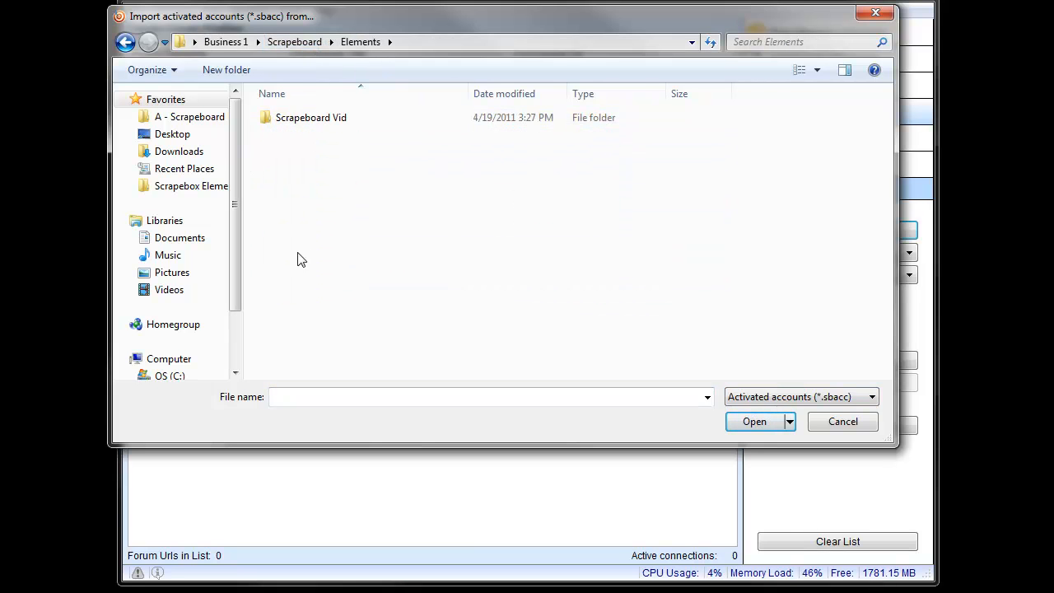
pyautogui.doubleClick(321, 121)
pyautogui.doubleClick(312, 119)
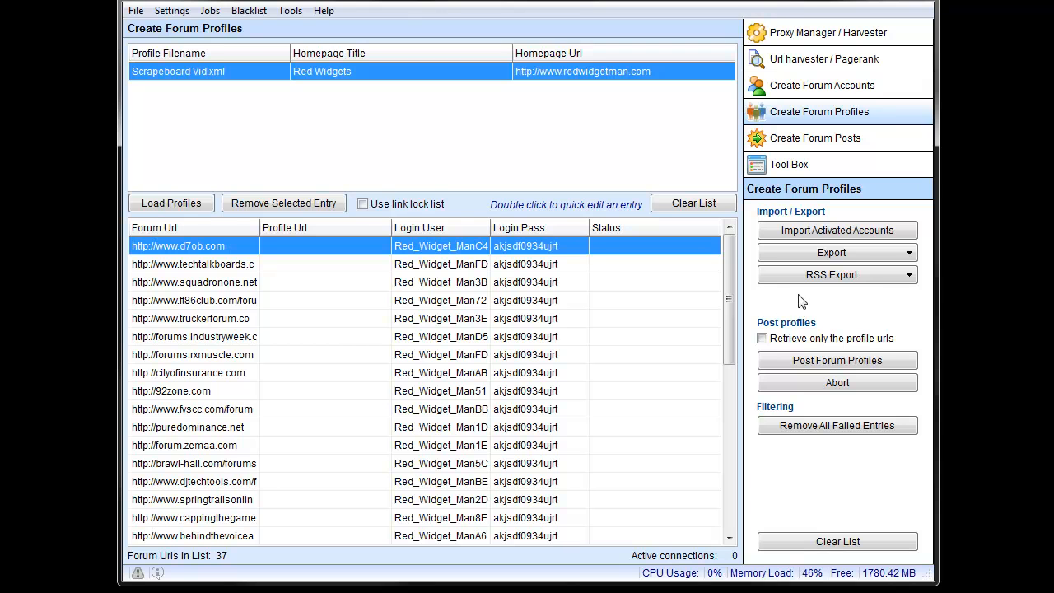
# Step: Review the Connections and Timeout settings for posting profiles, and close them without applying changes
pyautogui.click(172, 11)
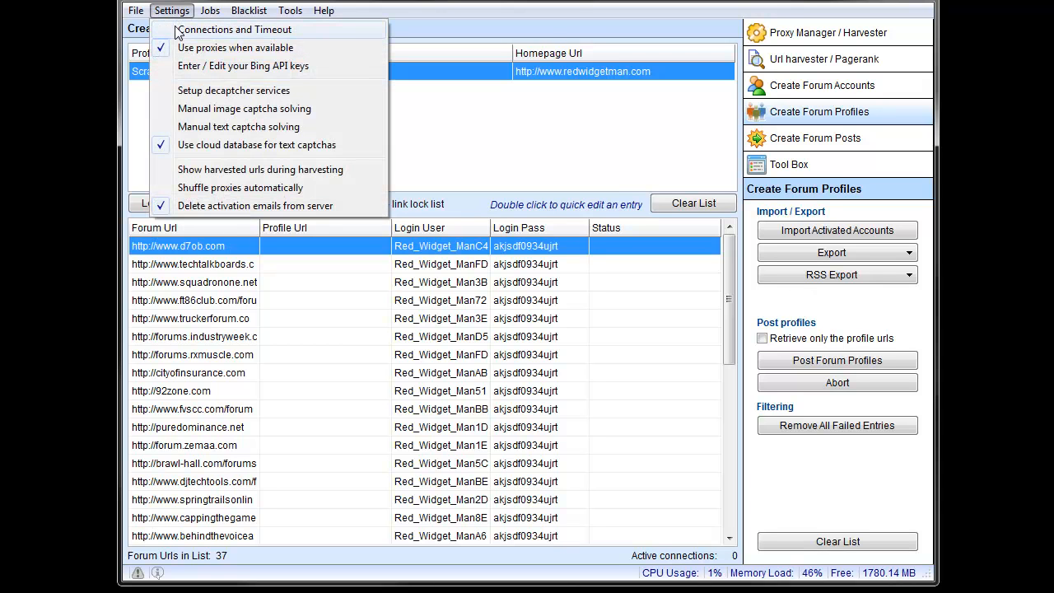
pyautogui.click(178, 31)
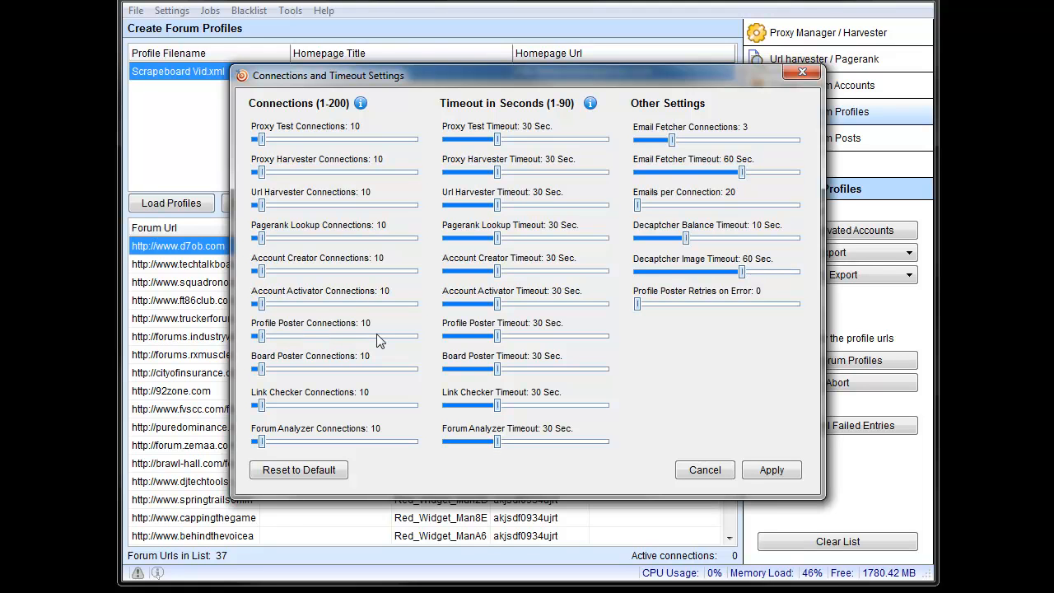
pyautogui.click(702, 470)
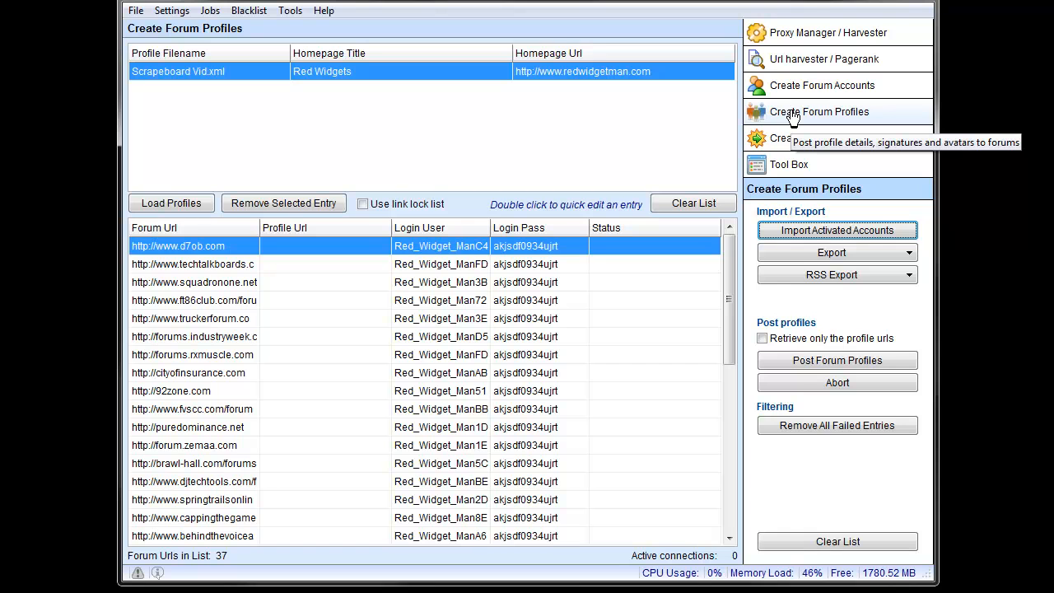
# Step: Review the login name, homepage title and homepage URL in the forum account details, and return to the forum profiles
pyautogui.click(794, 86)
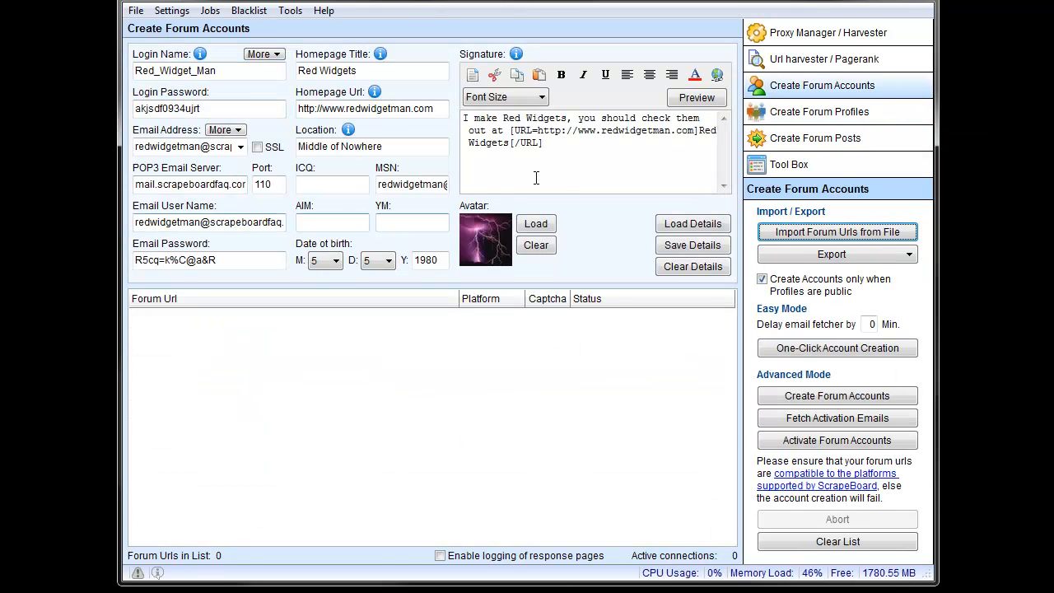
pyautogui.click(819, 115)
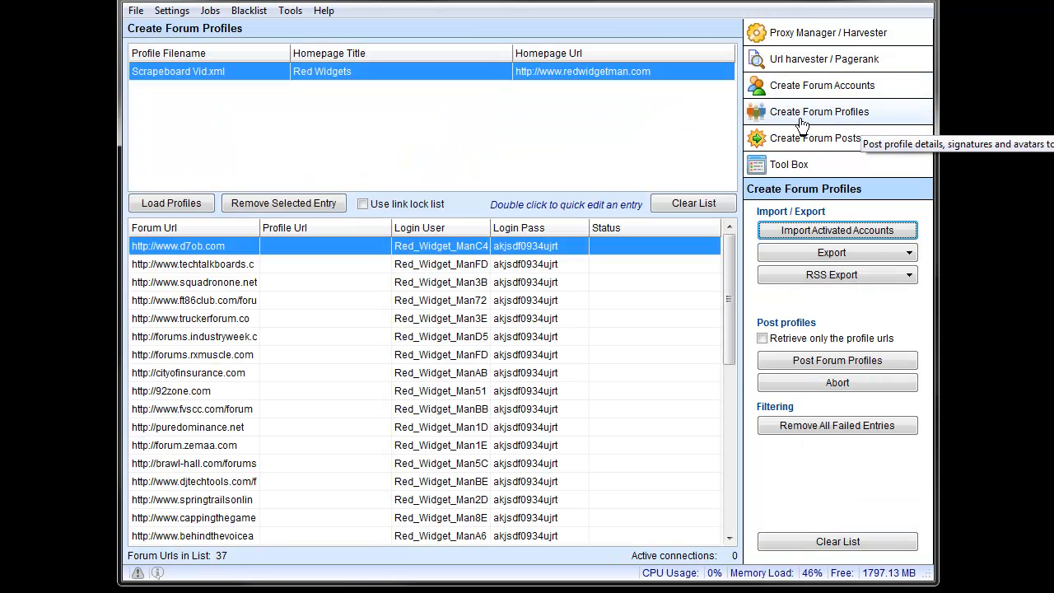
pyautogui.click(766, 89)
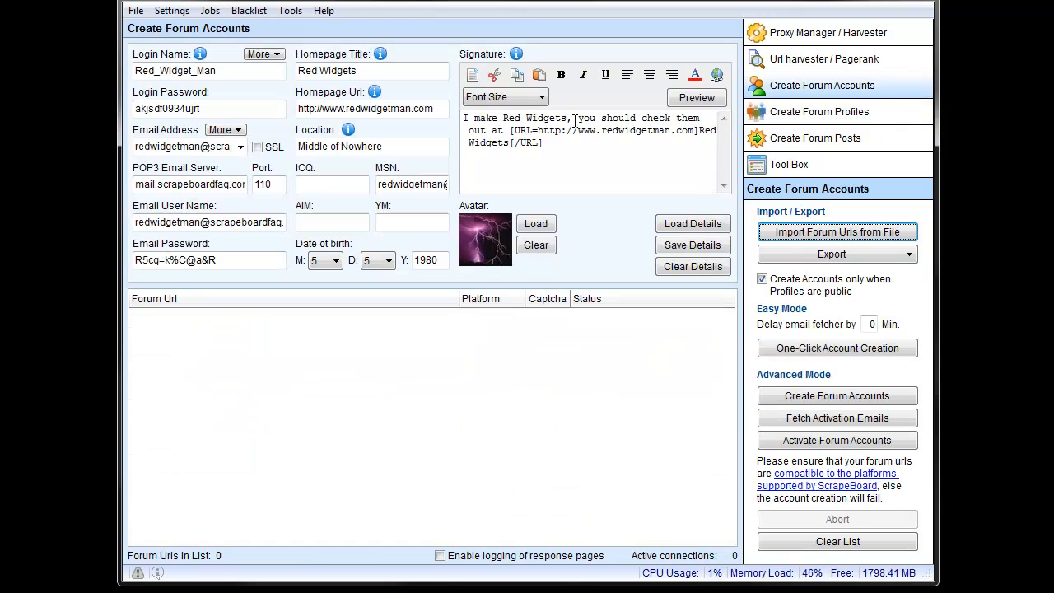
pyautogui.click(239, 72)
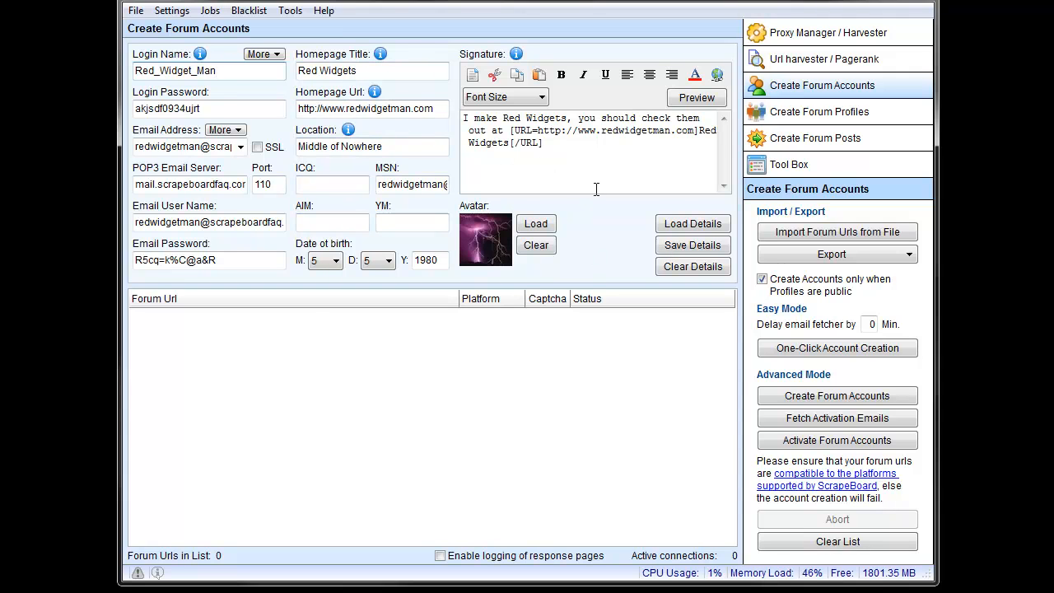
pyautogui.click(358, 72)
pyautogui.click(347, 108)
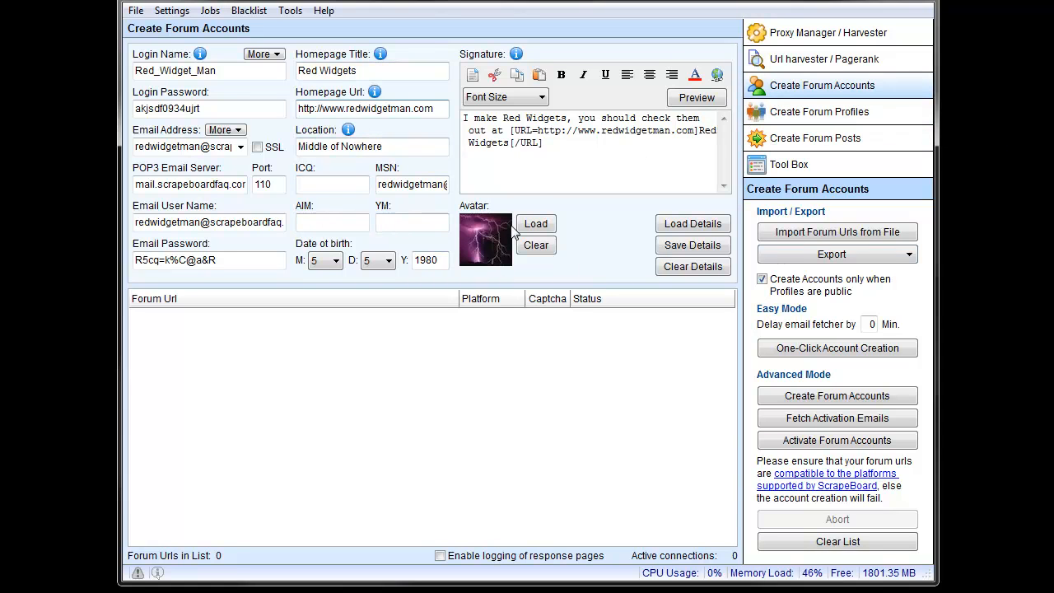
pyautogui.click(819, 113)
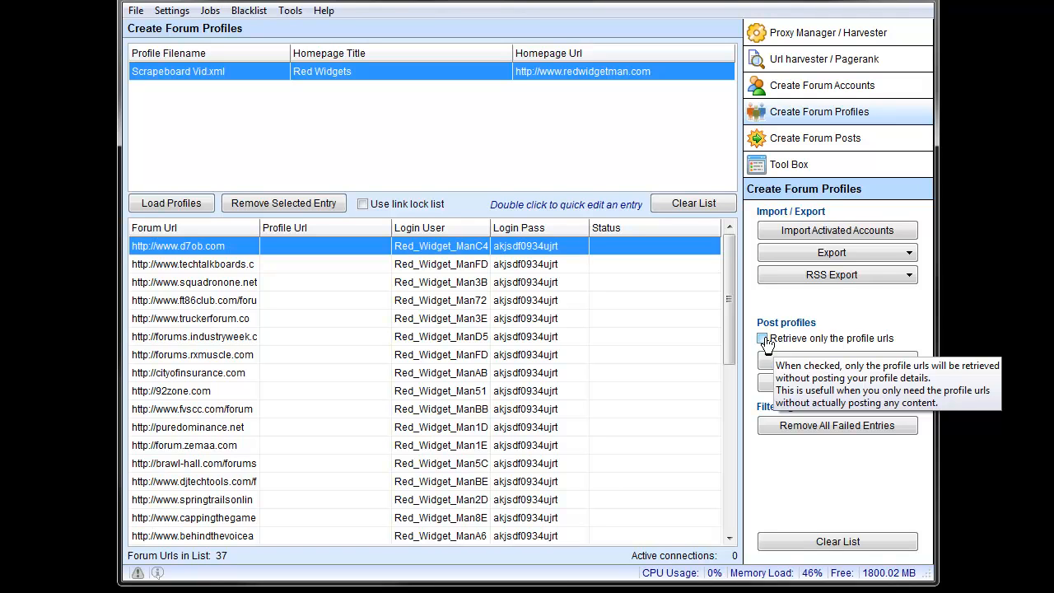
# Step: Toggle the option to retrieve only profile URLs on and off again, and post the profiles to the listed forums
pyautogui.click(763, 339)
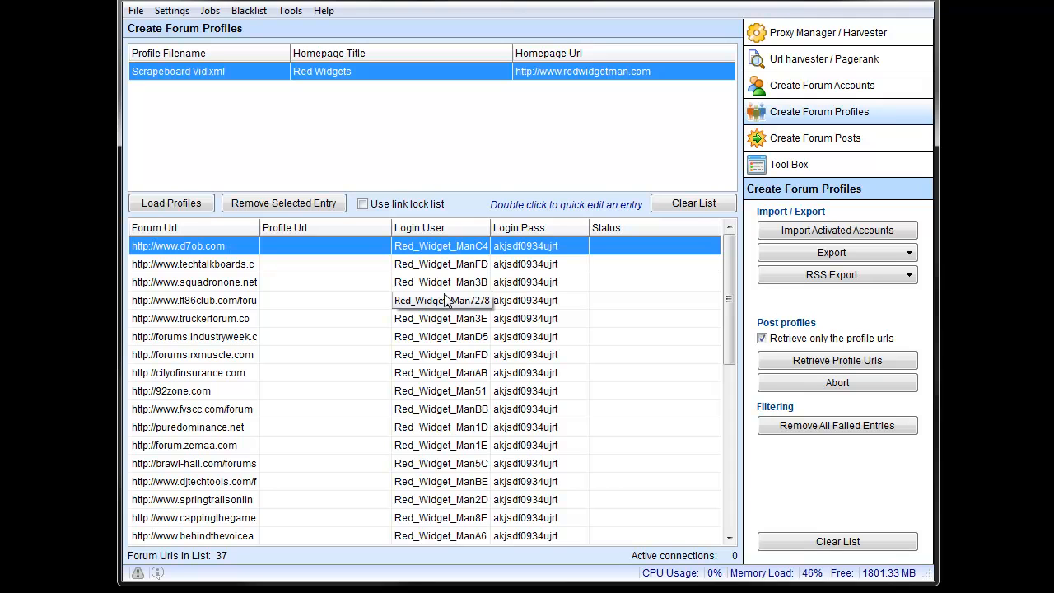
pyautogui.click(765, 338)
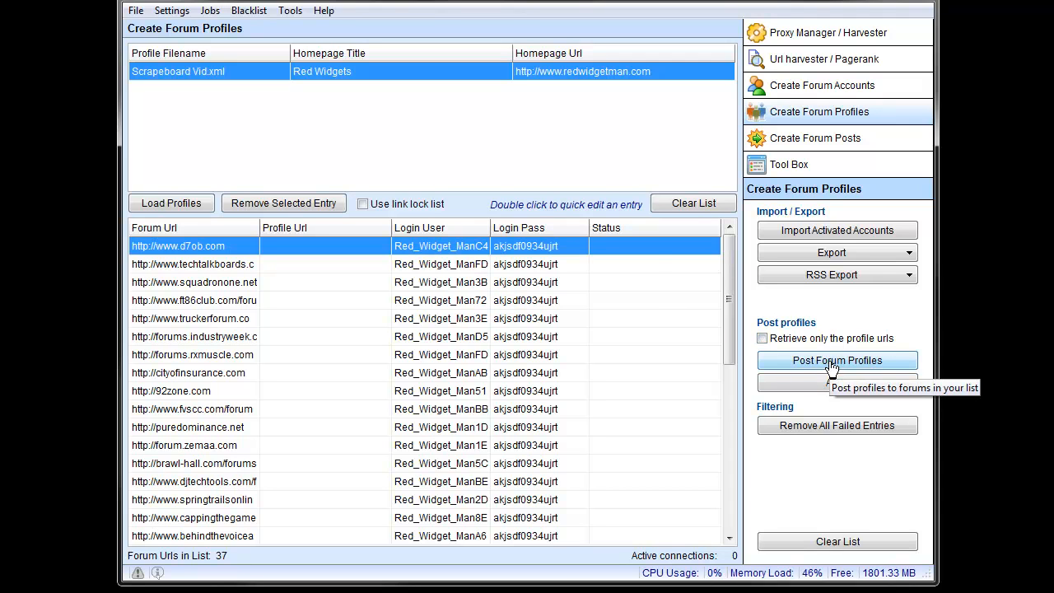
pyautogui.click(831, 362)
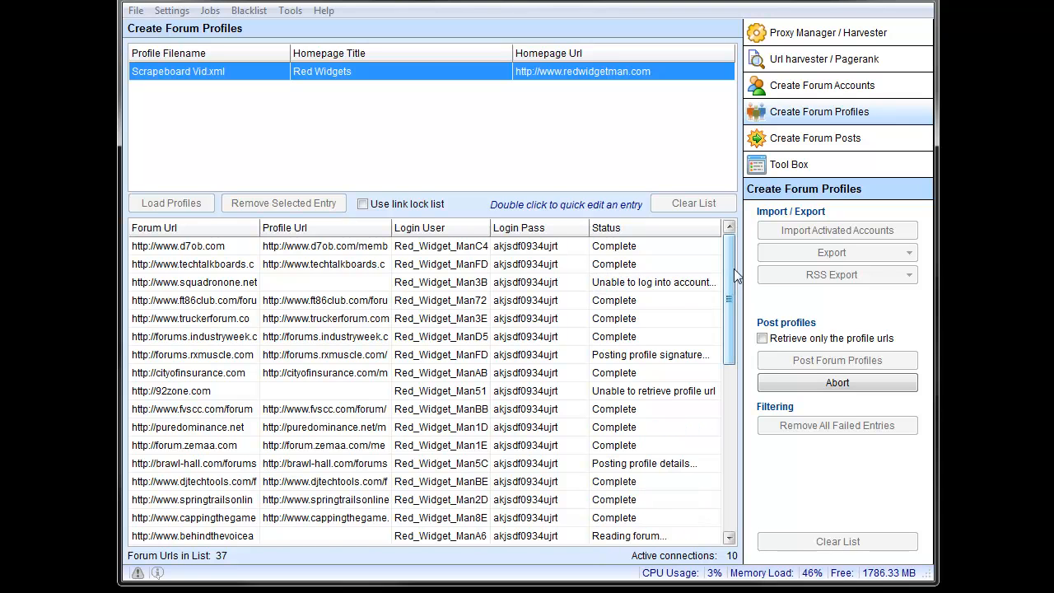
# Step: Monitor the posting status and profile URL of every forum through the whole list until posting ends
pyautogui.moveTo(732, 267); pyautogui.dragTo(732, 268)
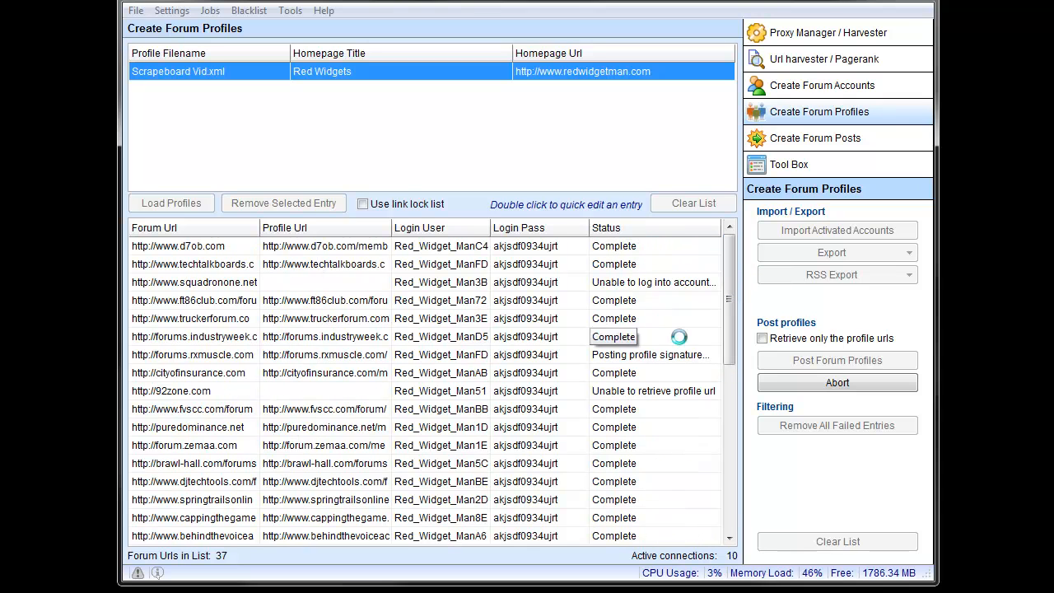
pyautogui.moveTo(730, 316); pyautogui.dragTo(720, 405)
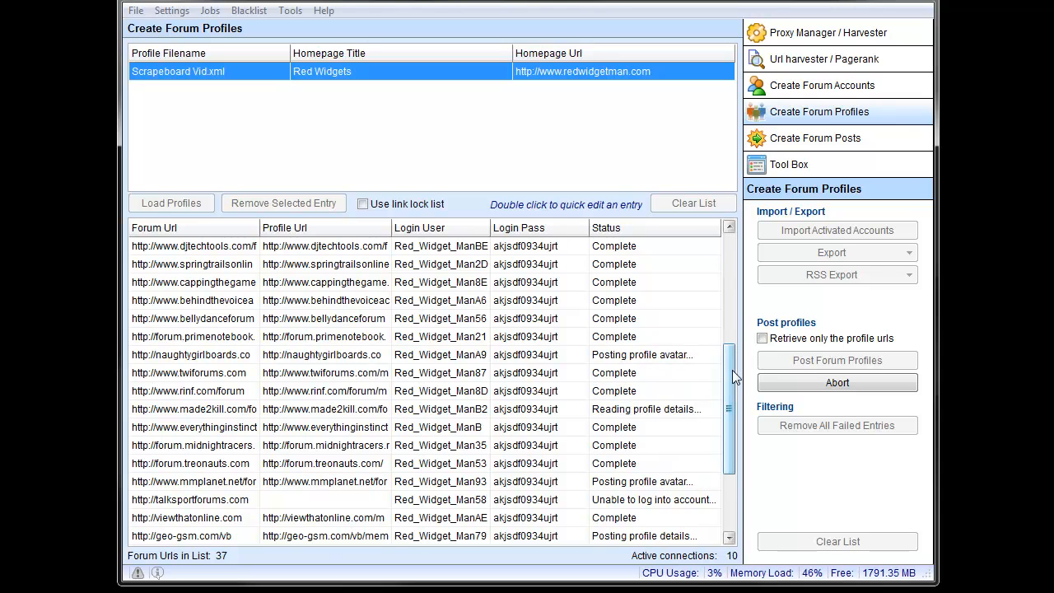
pyautogui.moveTo(731, 375); pyautogui.dragTo(724, 241)
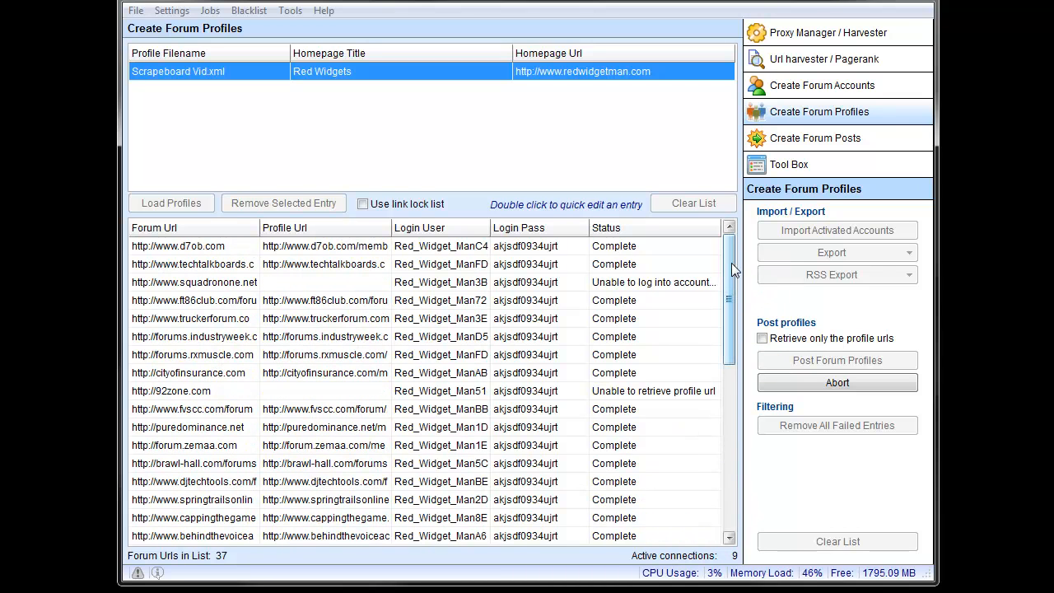
pyautogui.moveTo(731, 262); pyautogui.dragTo(731, 263)
pyautogui.moveTo(731, 266)
pyautogui.mouseDown()
pyautogui.moveTo(731, 299)
pyautogui.moveTo(732, 268)
pyautogui.mouseUp()
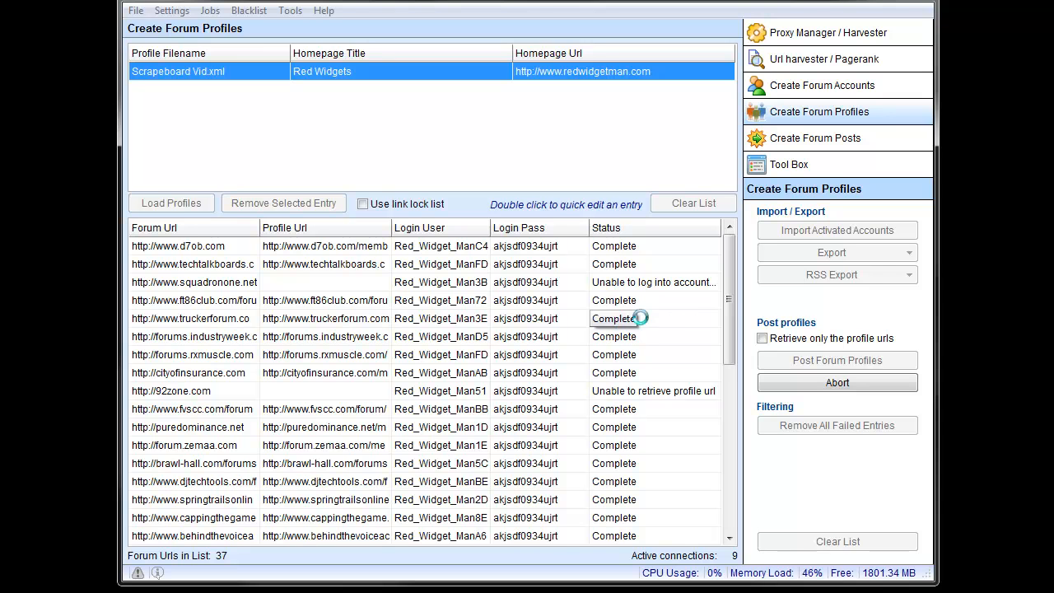
pyautogui.moveTo(734, 292); pyautogui.dragTo(732, 456)
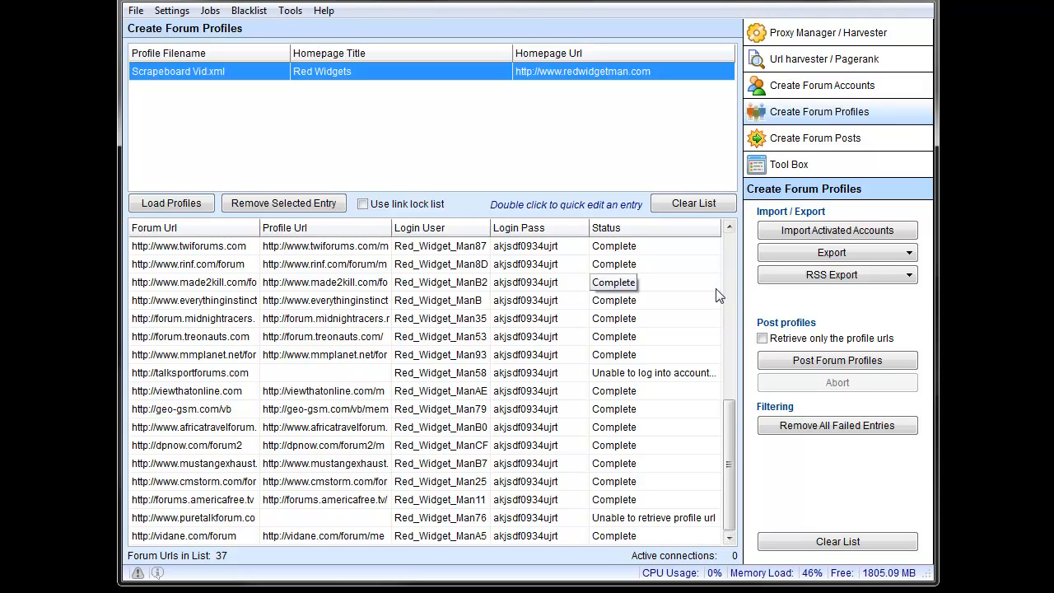
# Step: Review the export options for profile URLs, forum URLs, CSV entries and a new .sbacc accounts file without exporting anything
pyautogui.click(902, 252)
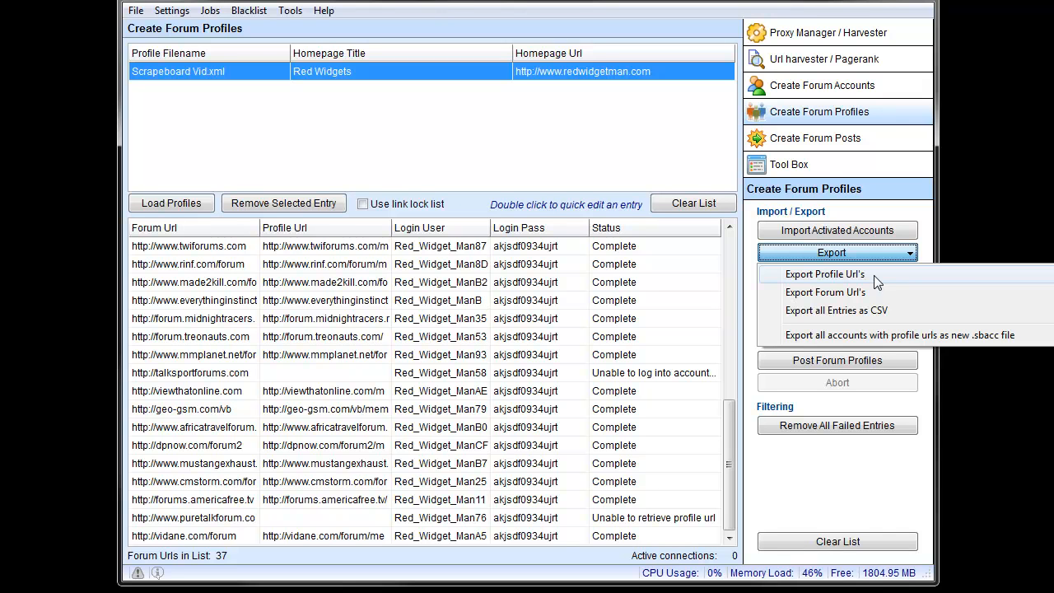
pyautogui.click(873, 275)
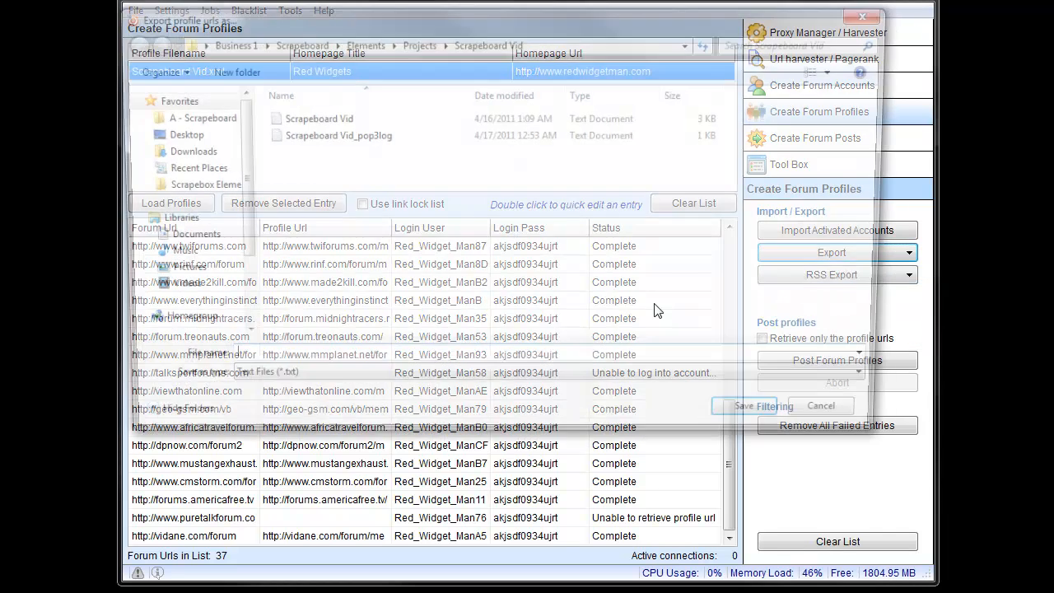
pyautogui.click(873, 427)
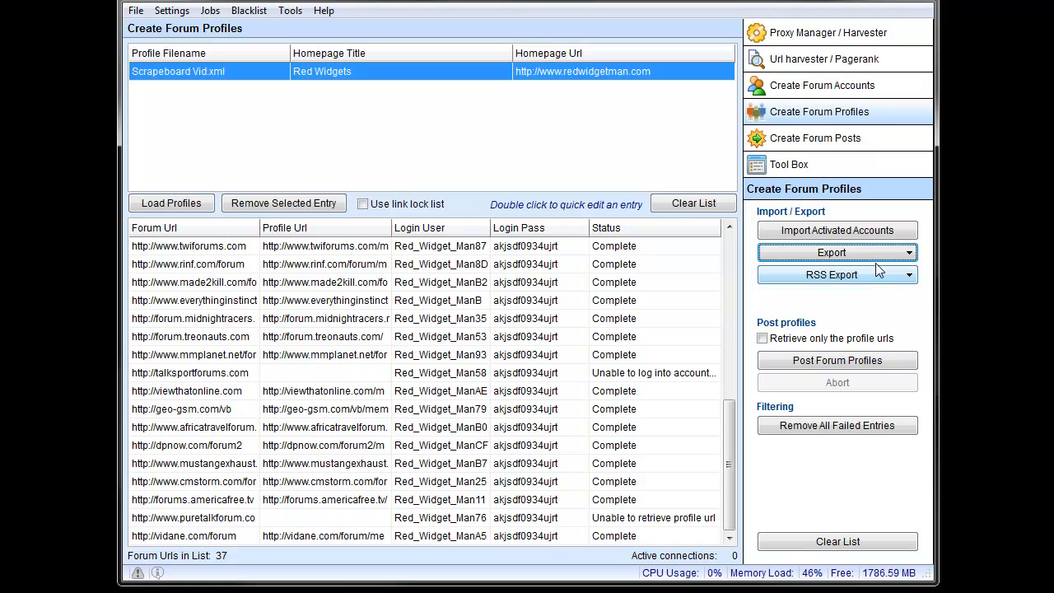
pyautogui.click(872, 252)
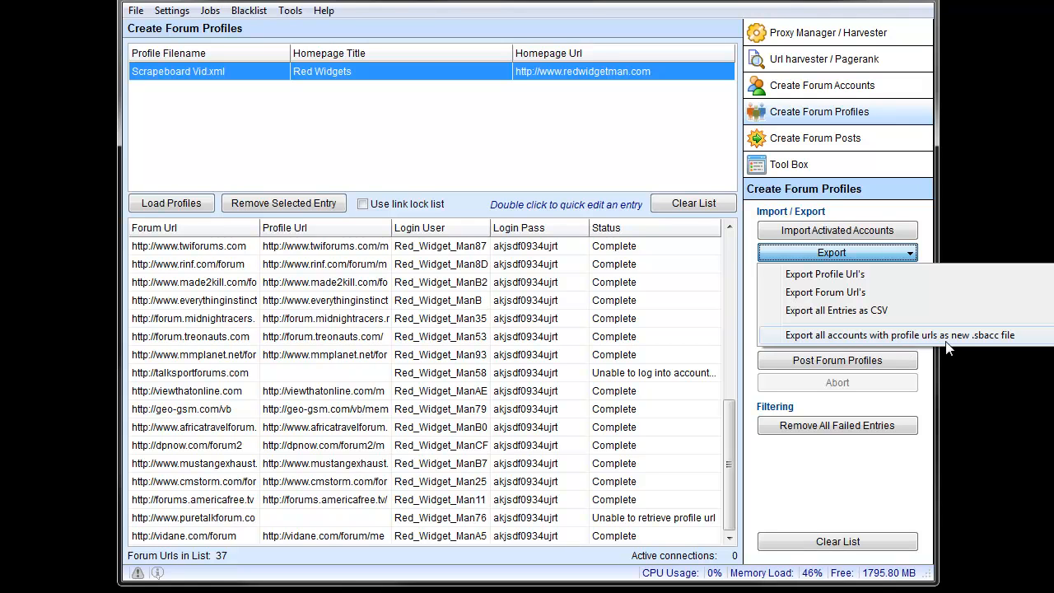
pyautogui.click(921, 239)
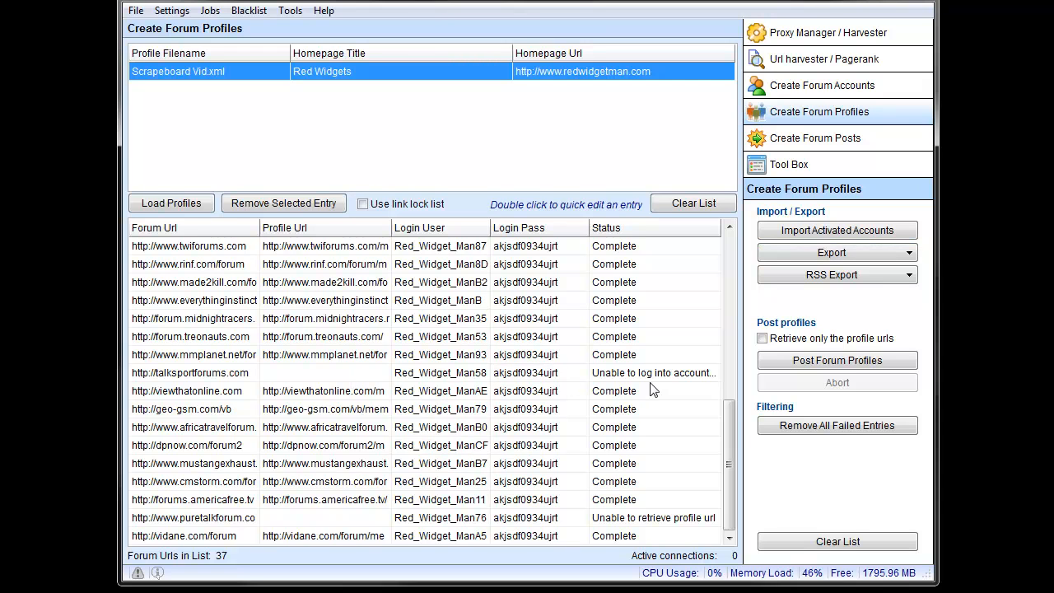
pyautogui.moveTo(728, 414); pyautogui.dragTo(730, 284)
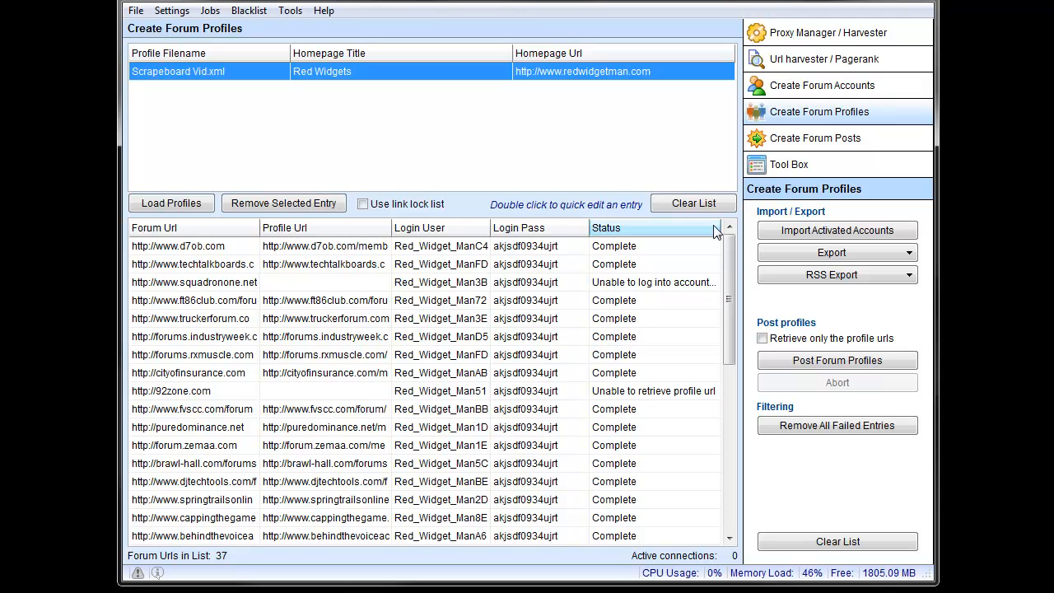
pyautogui.click(841, 255)
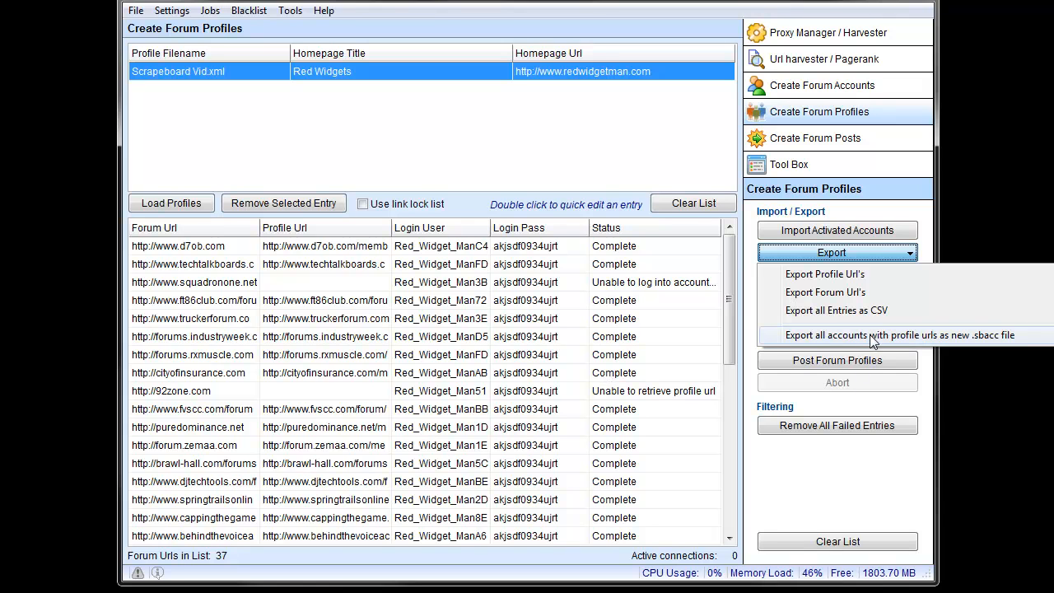
pyautogui.click(752, 302)
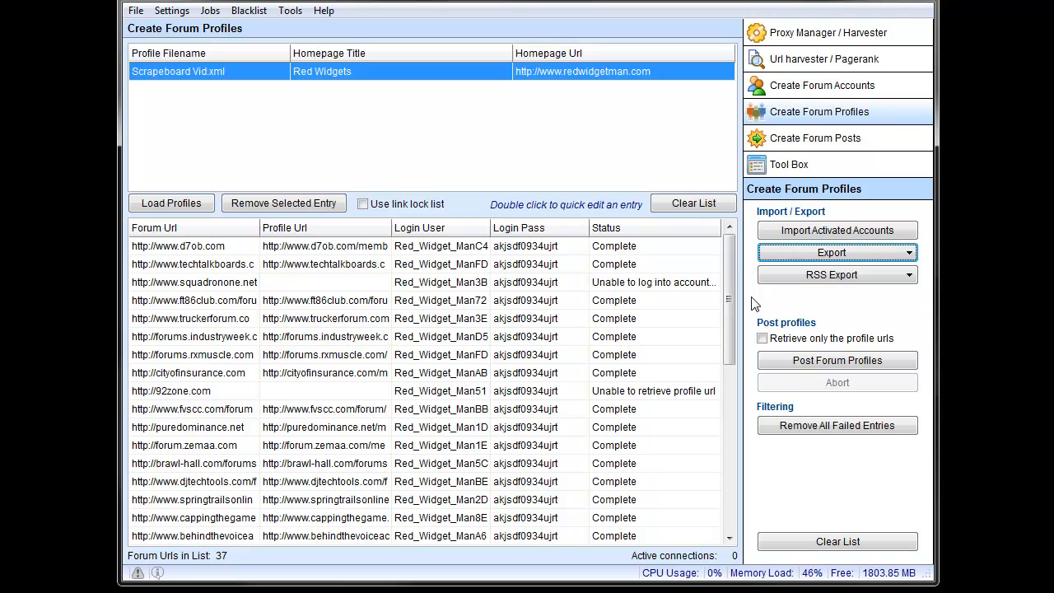
# Step: Inspect the title, description and link fields of the RSS export details, and cancel without entering anything
pyautogui.click(852, 280)
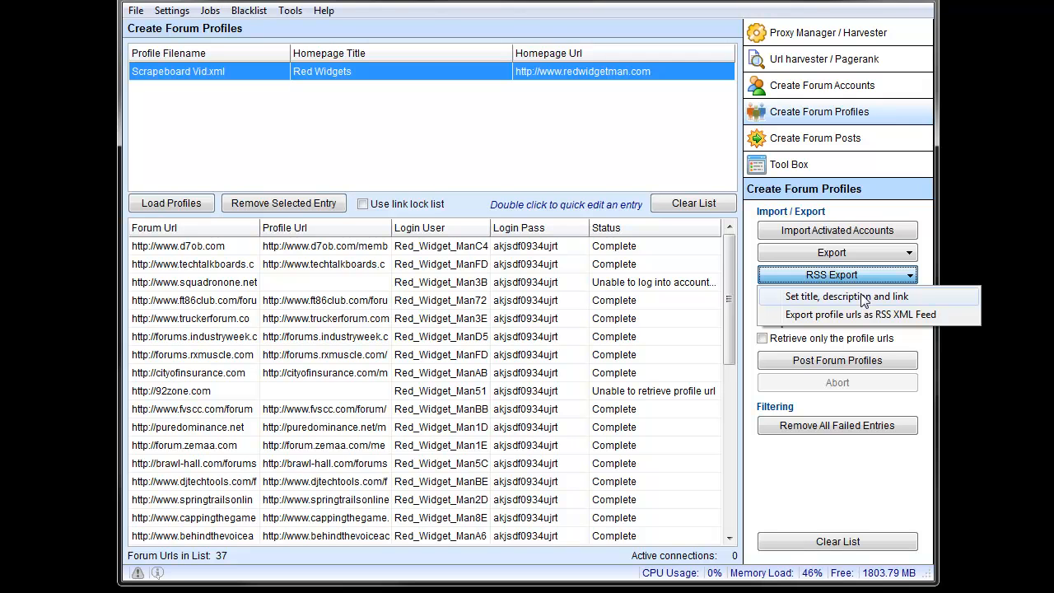
pyautogui.click(819, 297)
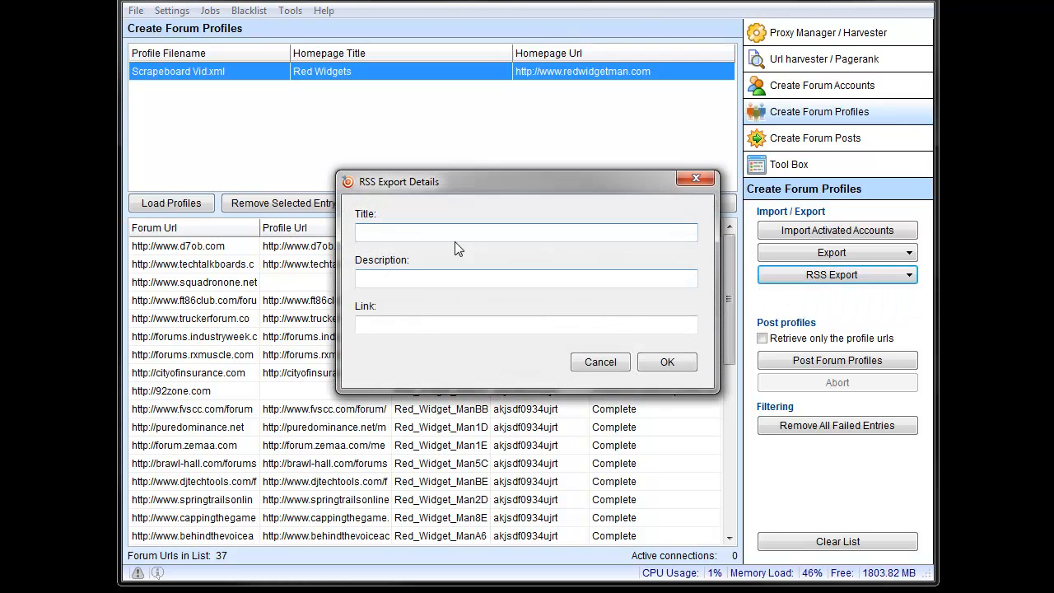
pyautogui.click(411, 323)
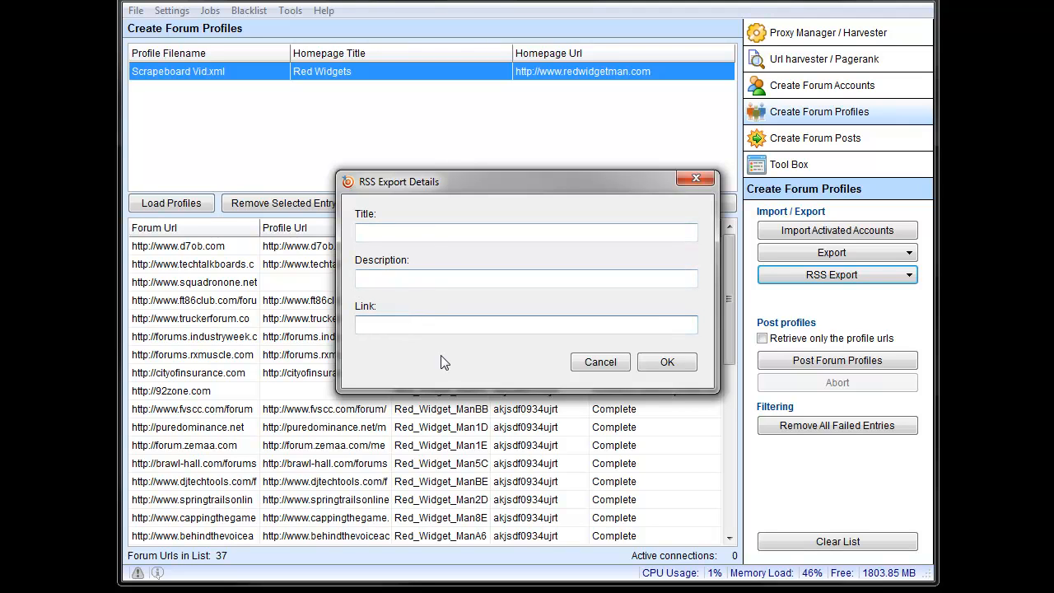
pyautogui.click(614, 363)
# Step: Export the profile URLs as an RSS XML feed to the Scrapeboard Vid folder, replacing the existing test.xml
pyautogui.click(833, 276)
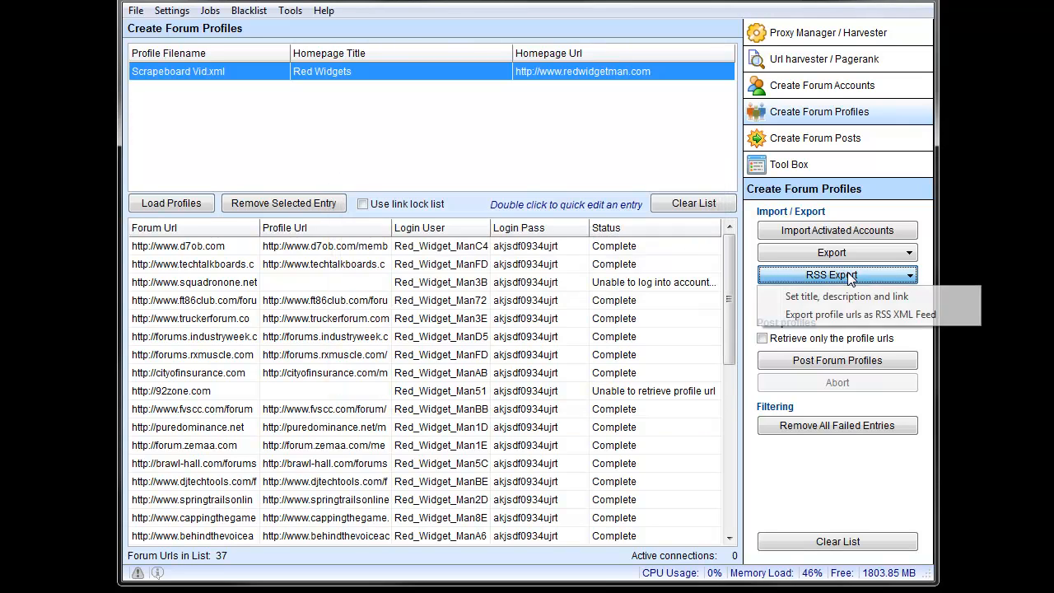
pyautogui.click(853, 318)
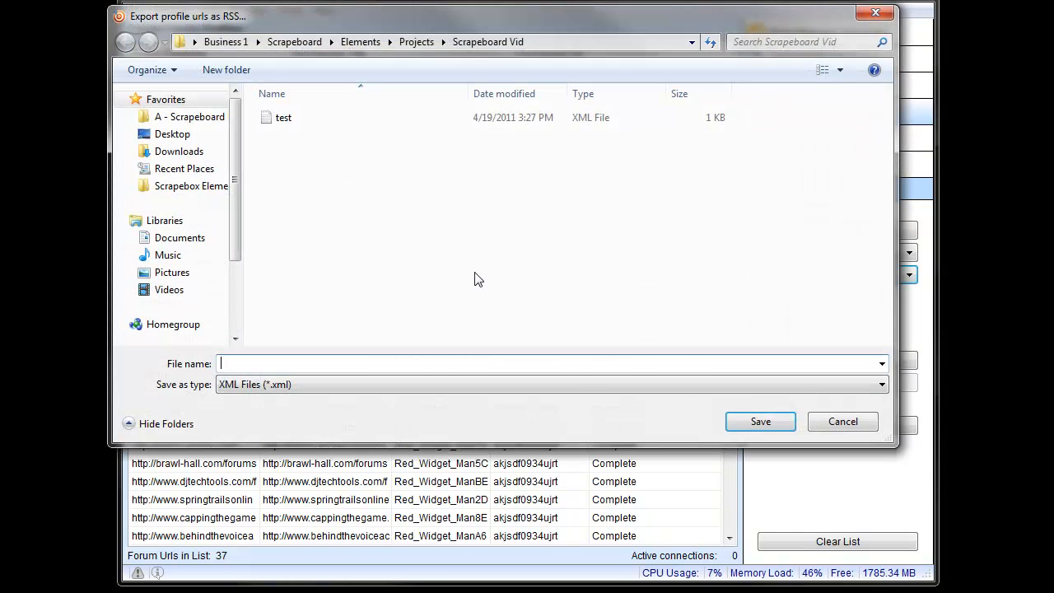
pyautogui.doubleClick(294, 122)
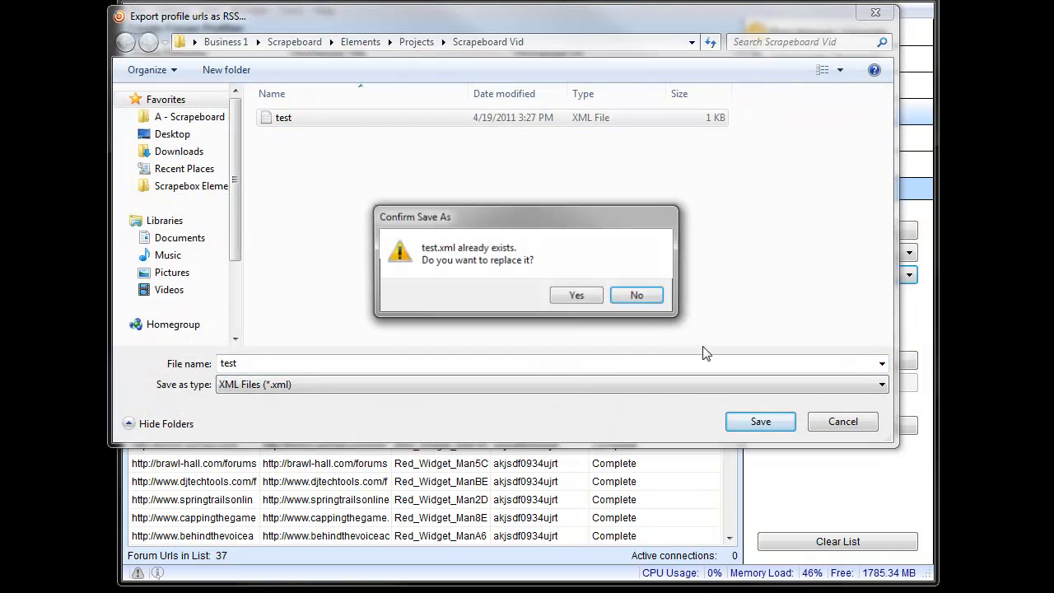
pyautogui.click(584, 296)
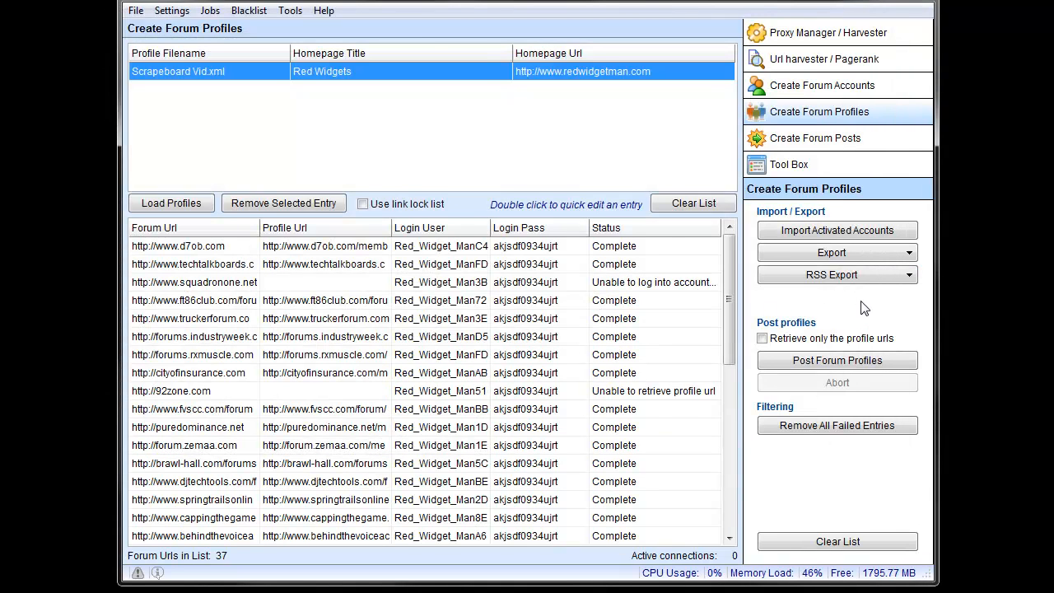
# Step: Remove all failed entries from the forum list, and clear both the forum list and the loaded profiles list
pyautogui.click(852, 436)
pyautogui.moveTo(729, 317); pyautogui.dragTo(724, 247)
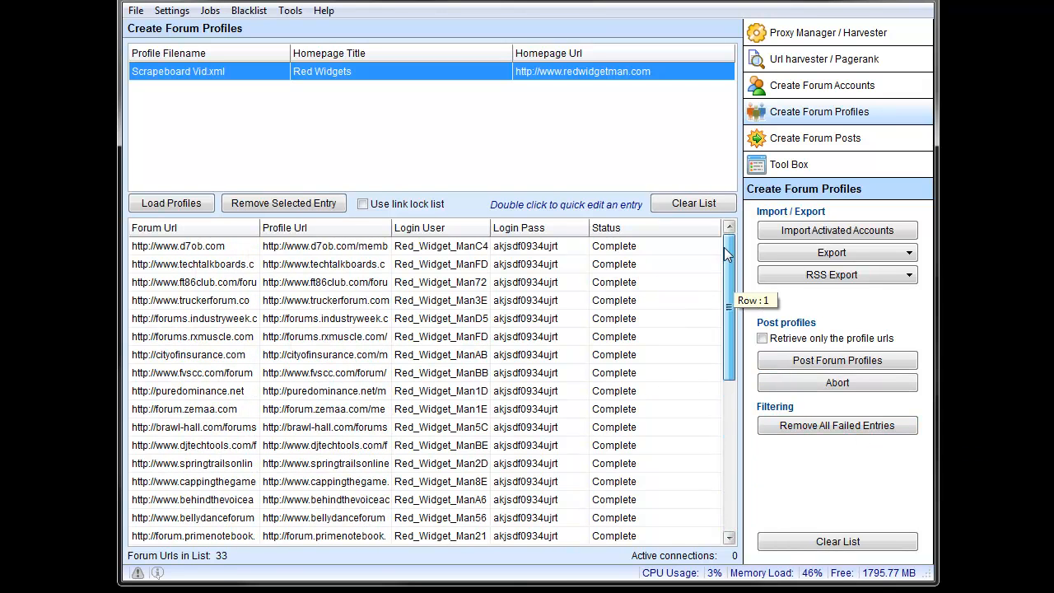
pyautogui.click(825, 543)
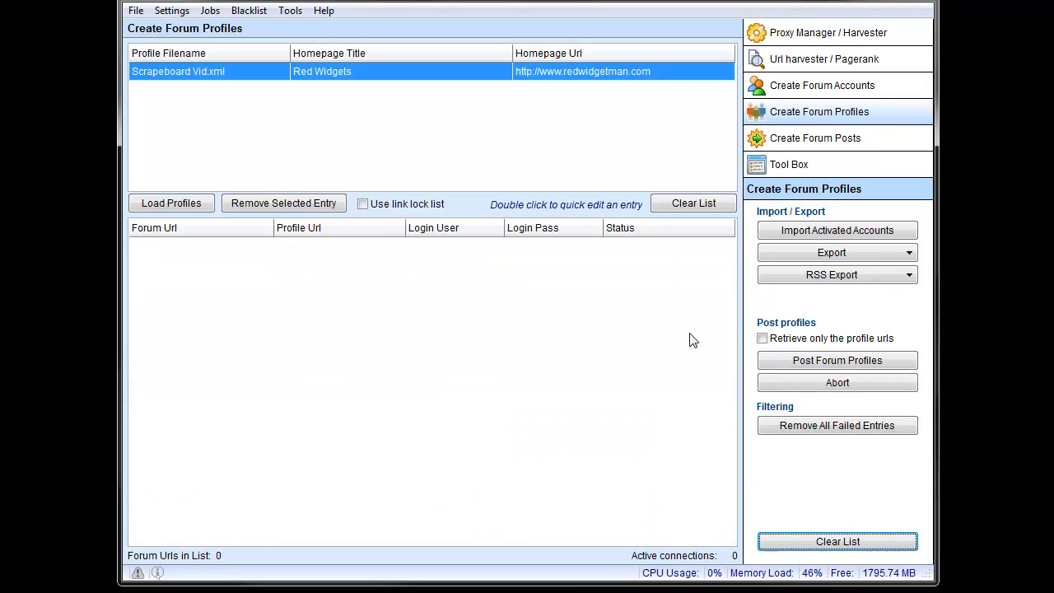
pyautogui.click(674, 207)
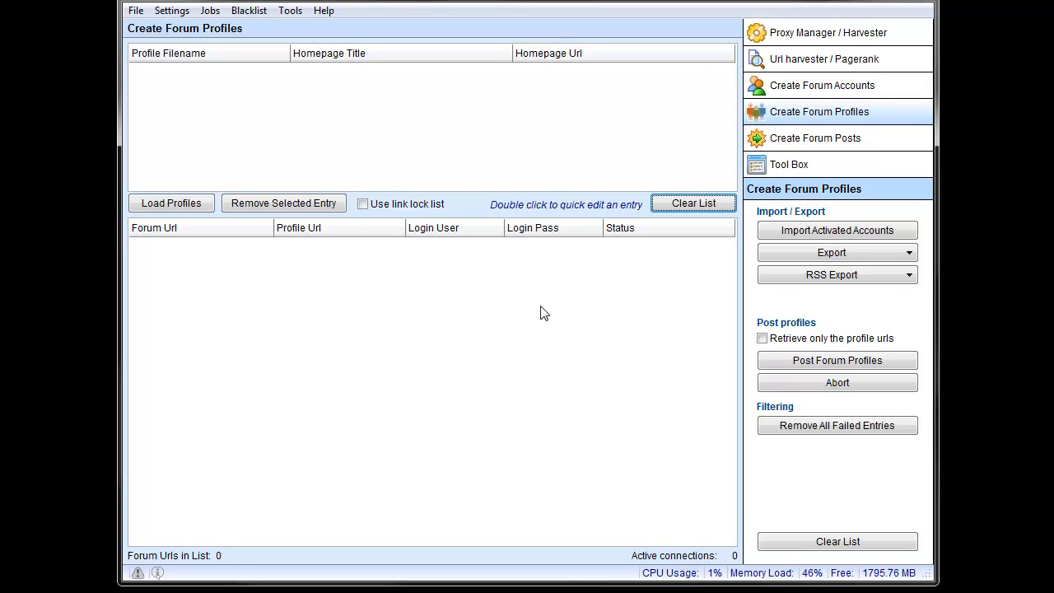